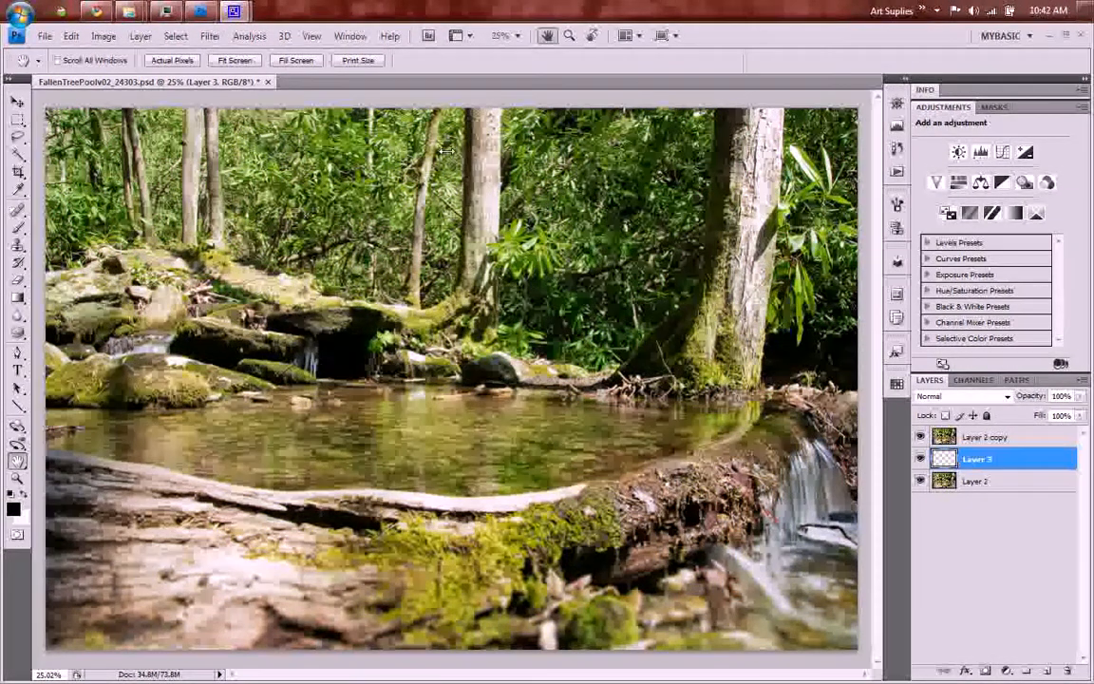
Step: Save the photo document and show the Actions panel with no action selected
{"action": "left_click", "coordinate": [44, 36]}
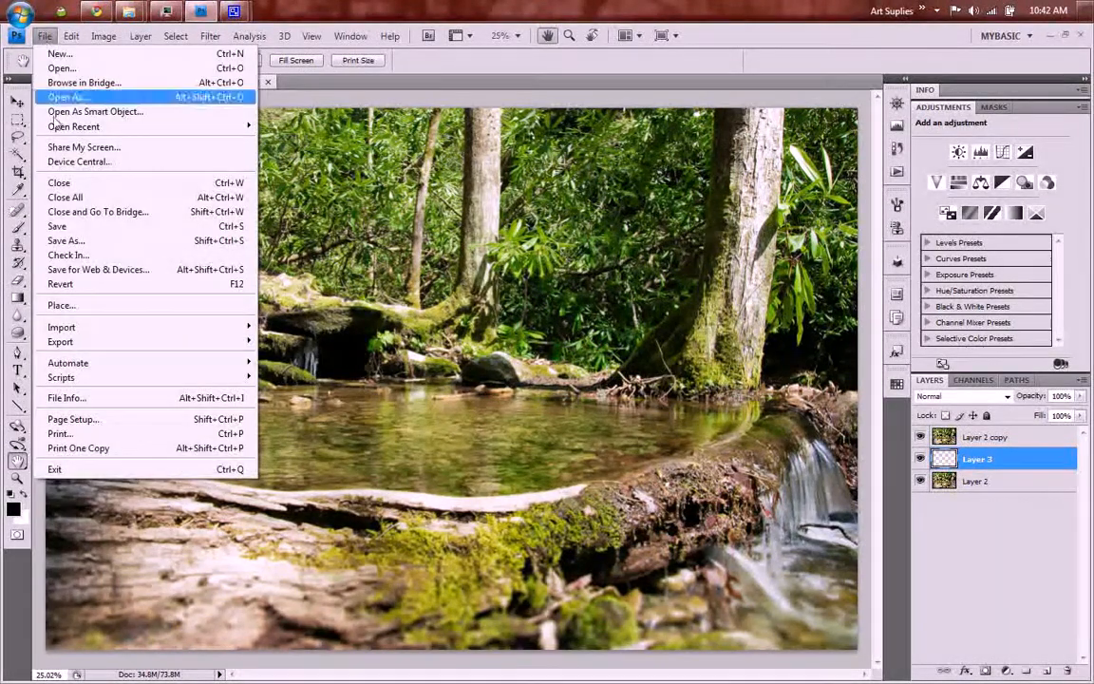
{"action": "left_click", "coordinate": [80, 226]}
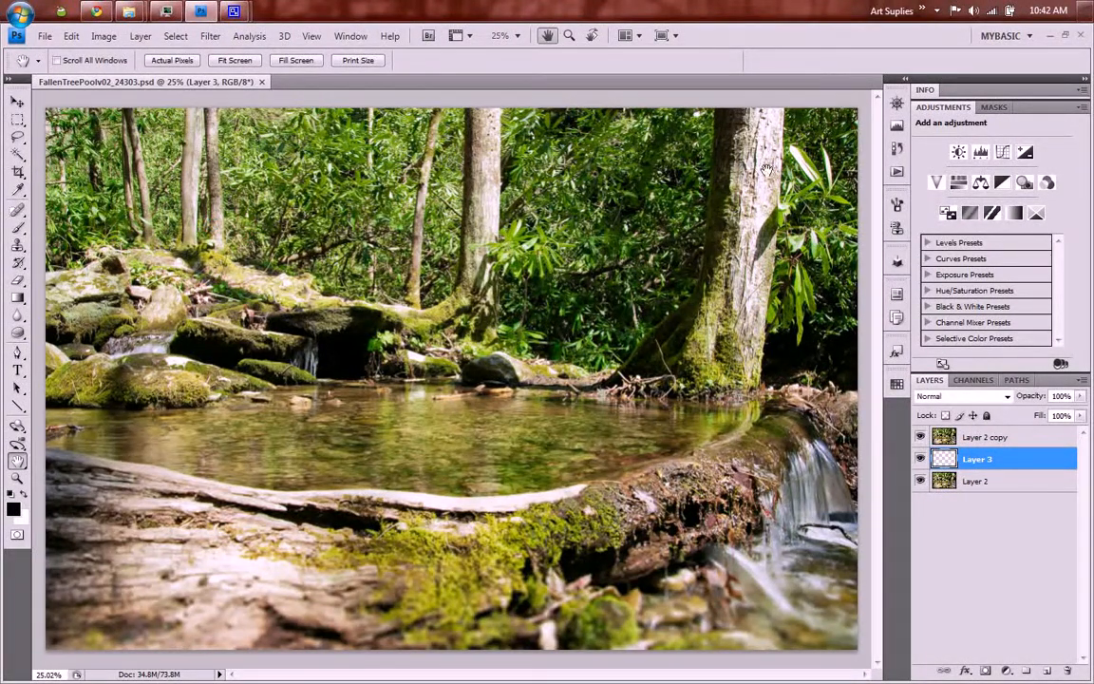
{"action": "left_click", "coordinate": [896, 171]}
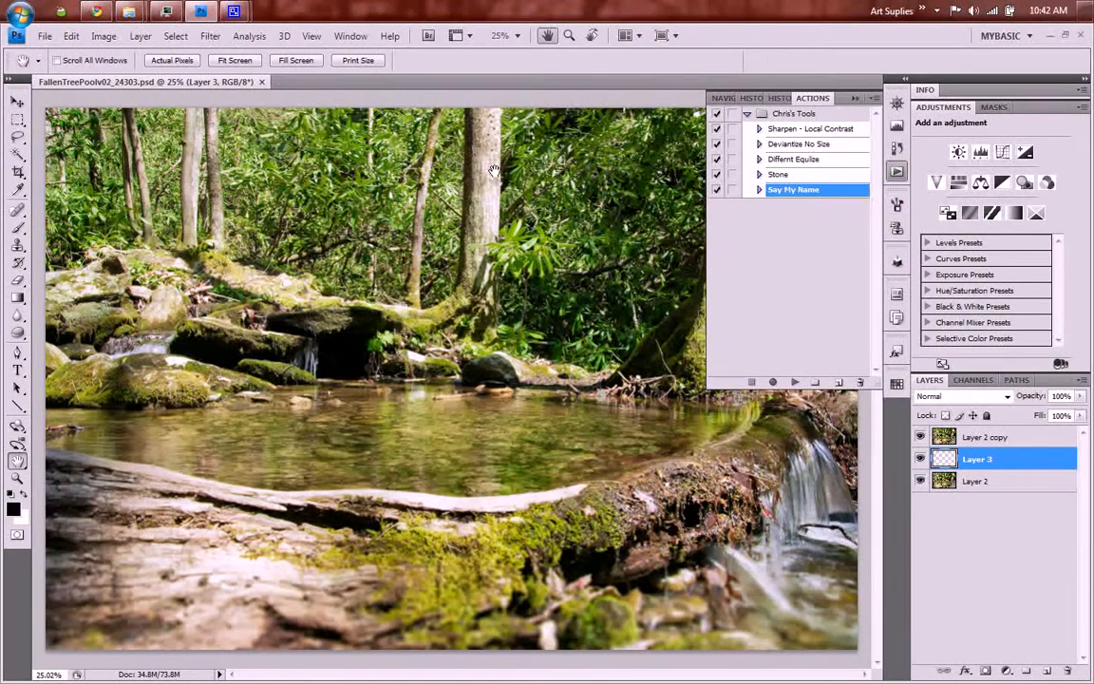
{"action": "left_click", "coordinate": [349, 36]}
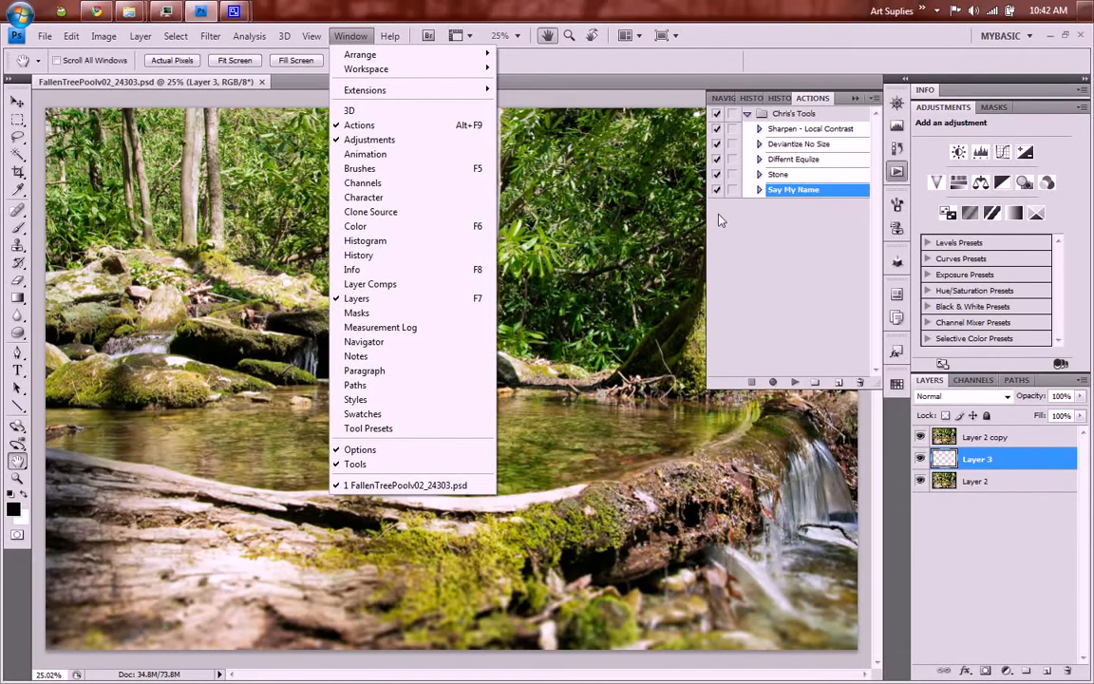
{"action": "left_click", "coordinate": [760, 251]}
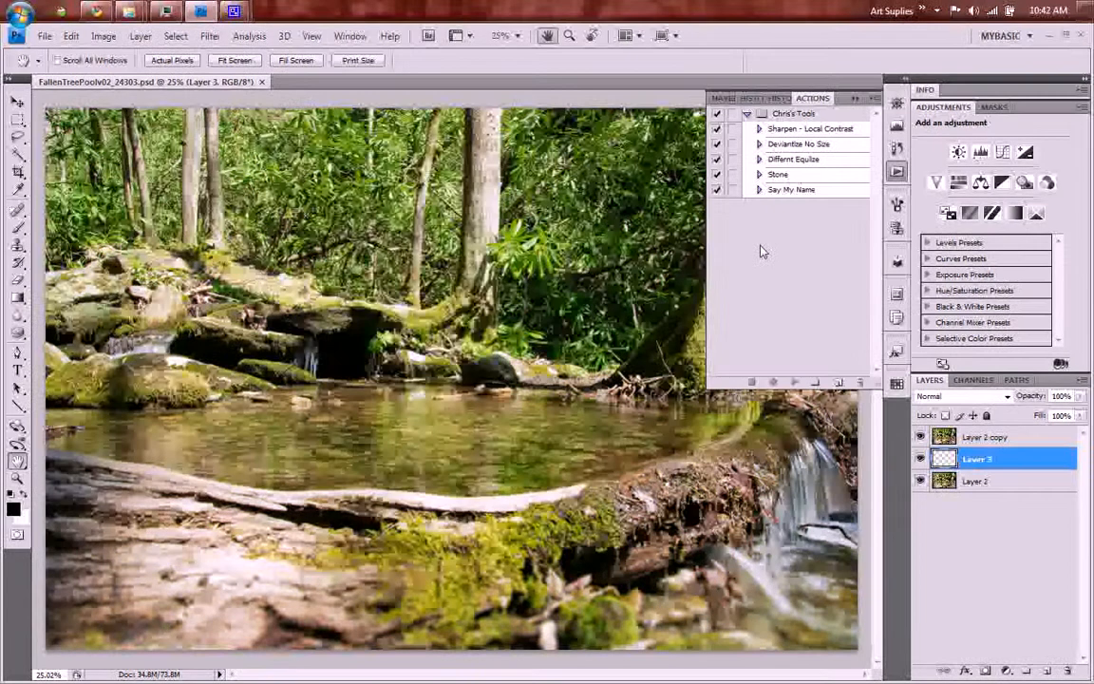
Step: Create a new action named "Flickrize Wide" in the existing action set and start recording it
{"action": "left_click", "coordinate": [839, 384]}
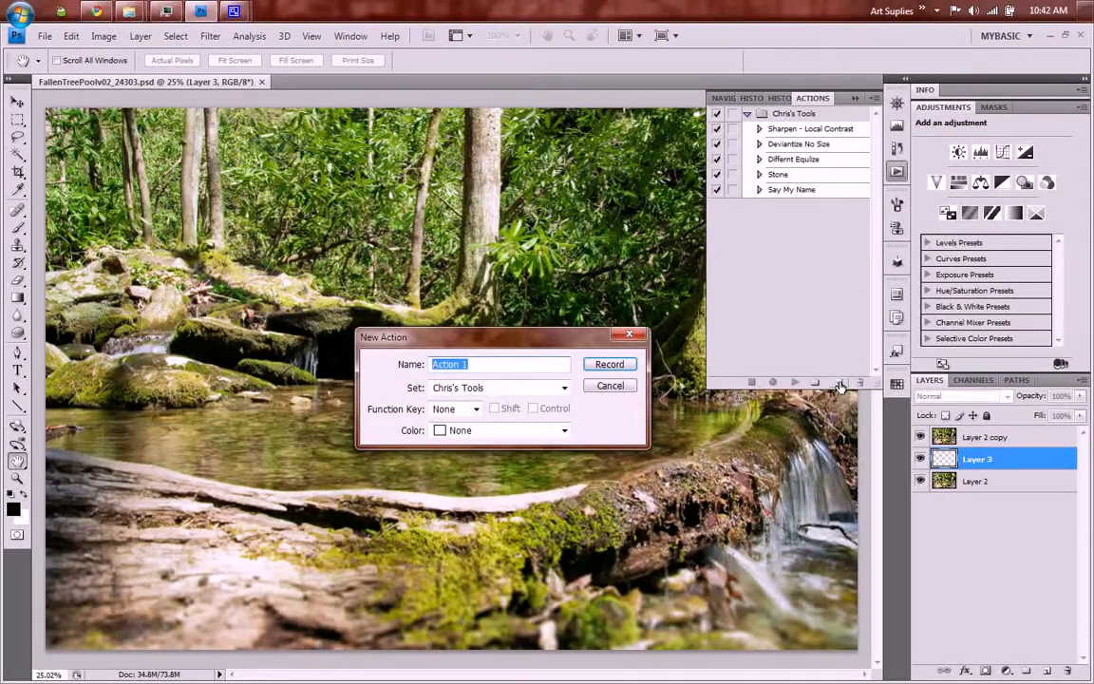
{"action": "type", "text": "Flickrize"}
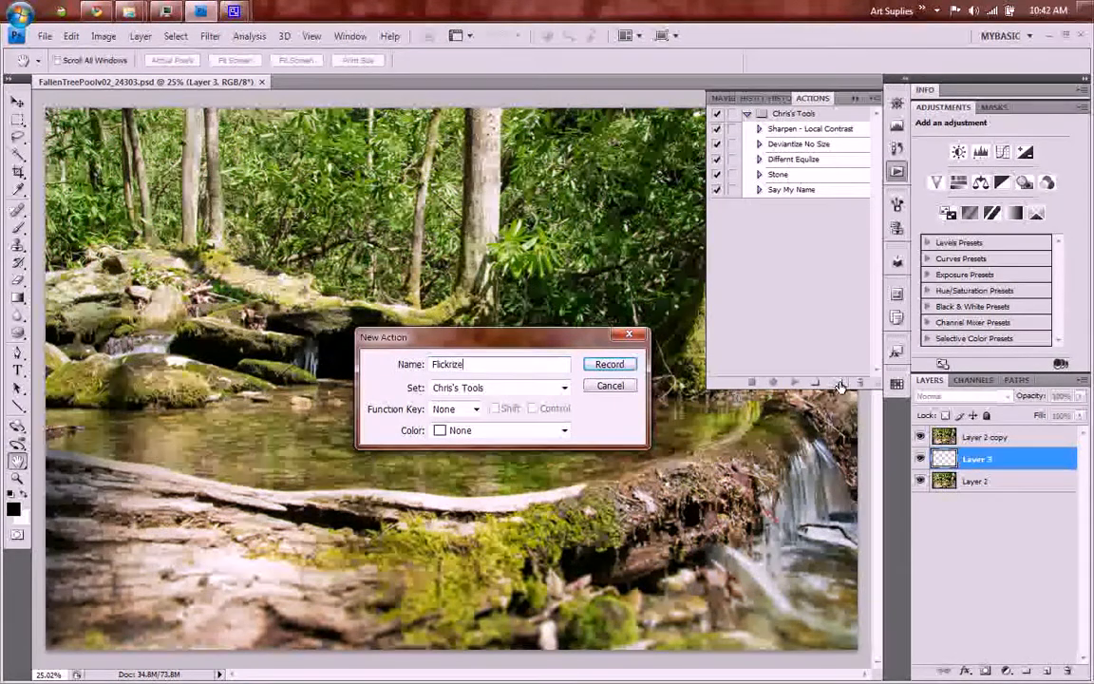
{"action": "type", "text": " Wide"}
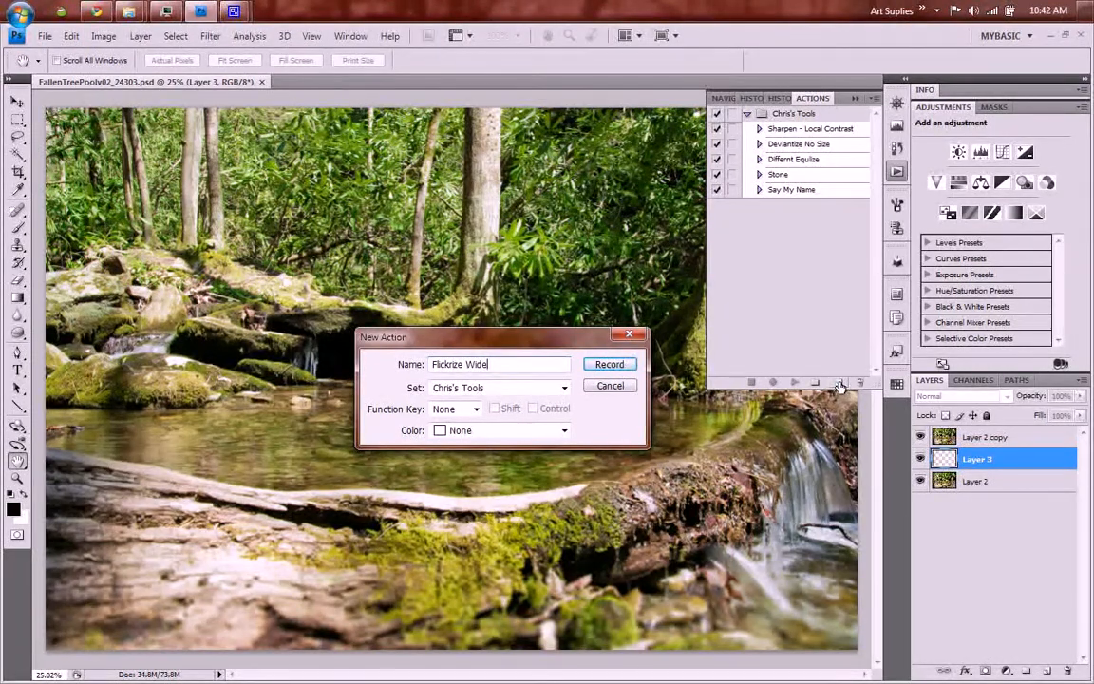
{"action": "key", "text": "Return"}
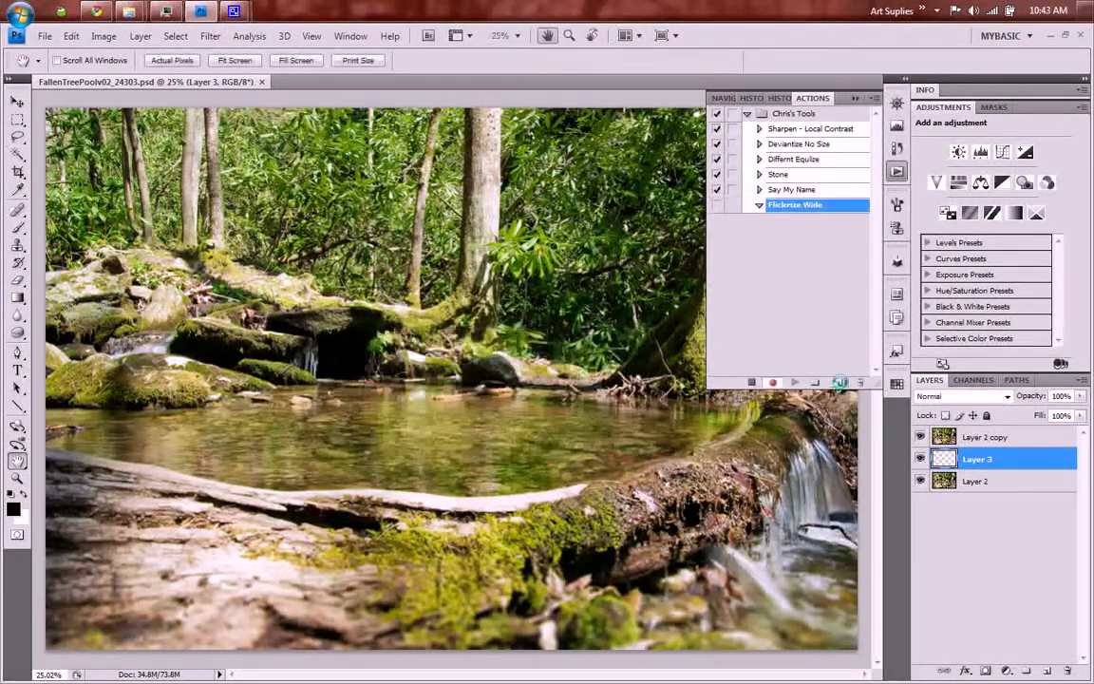
Step: Flatten the image and resize it to 1500 pixels wide as recorded steps of the action
{"action": "left_click", "coordinate": [1081, 378]}
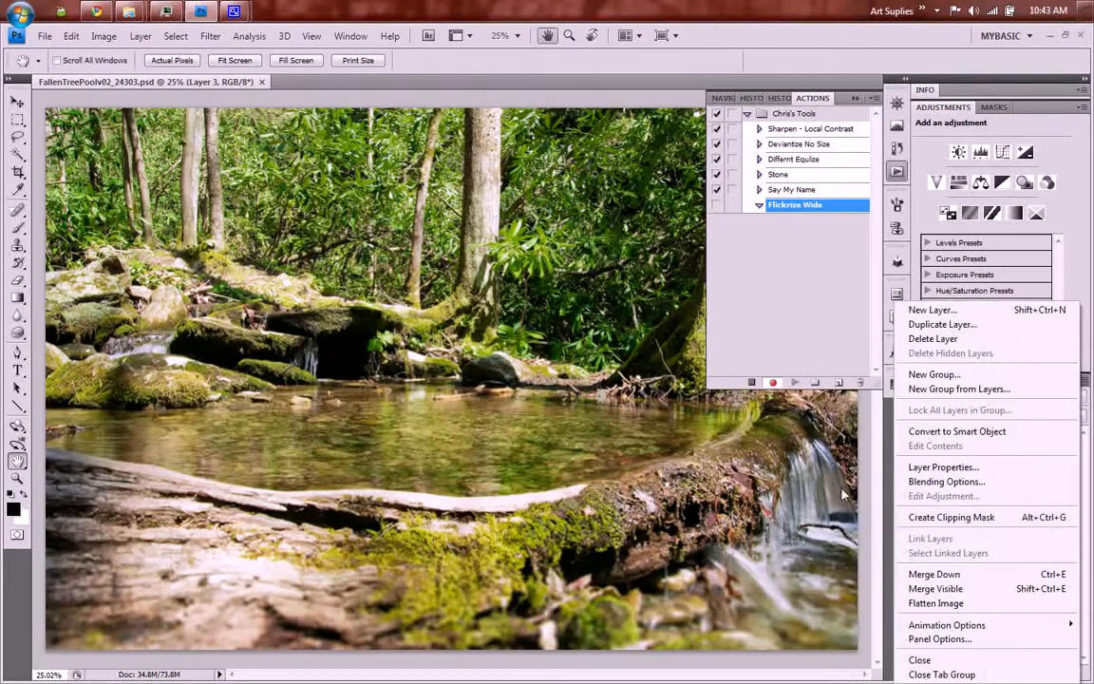
{"action": "left_click", "coordinate": [936, 603]}
{"action": "left_click", "coordinate": [103, 35]}
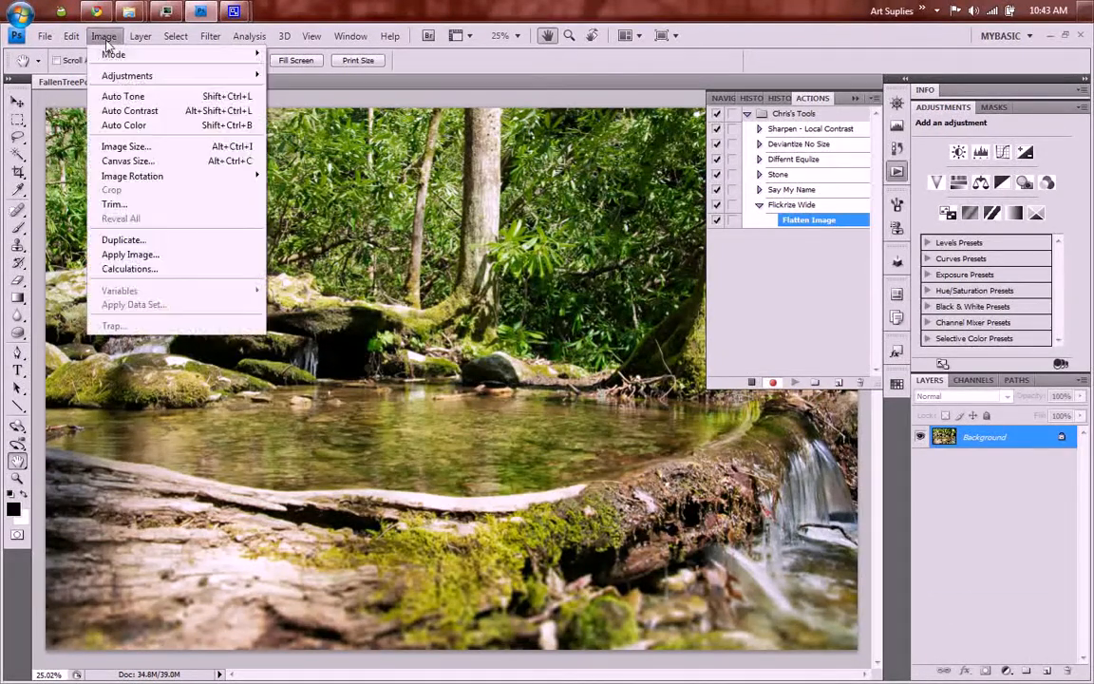
{"action": "left_click", "coordinate": [142, 142]}
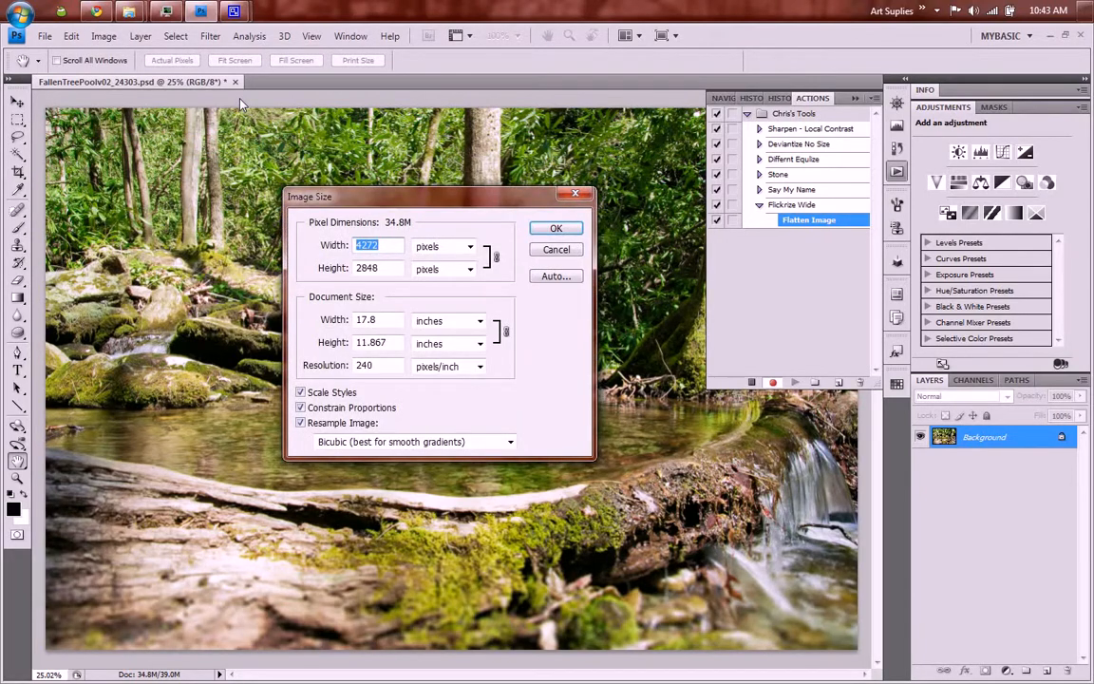
{"action": "type", "text": "1500"}
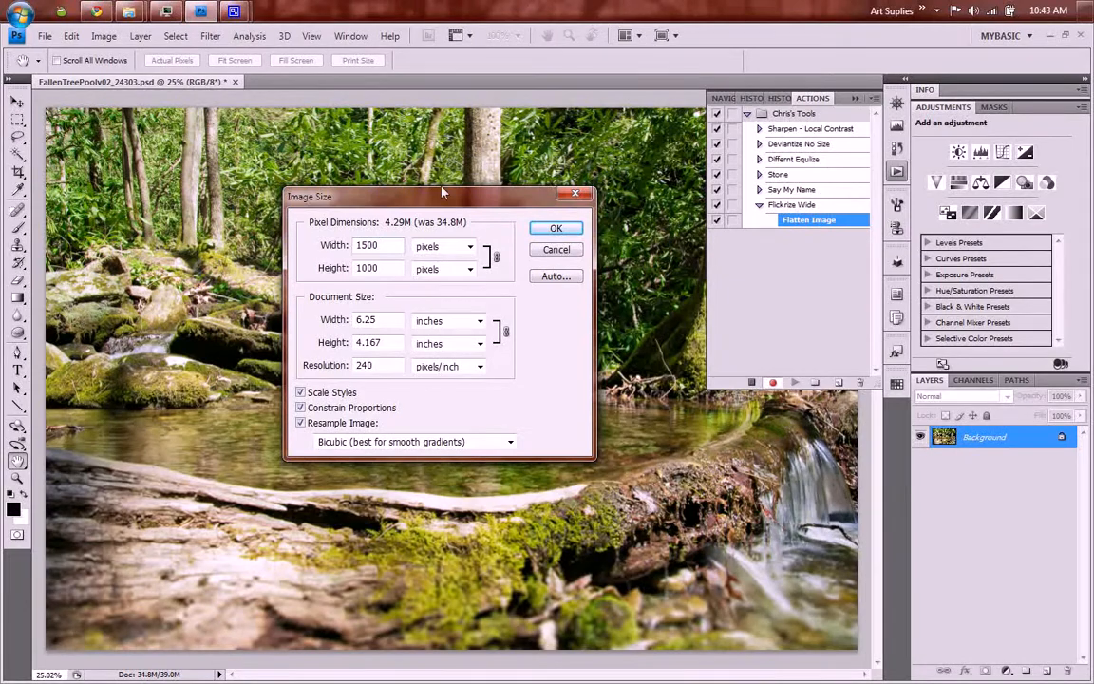
{"action": "left_click_drag", "start_coordinate": [441, 193], "coordinate": [506, 142]}
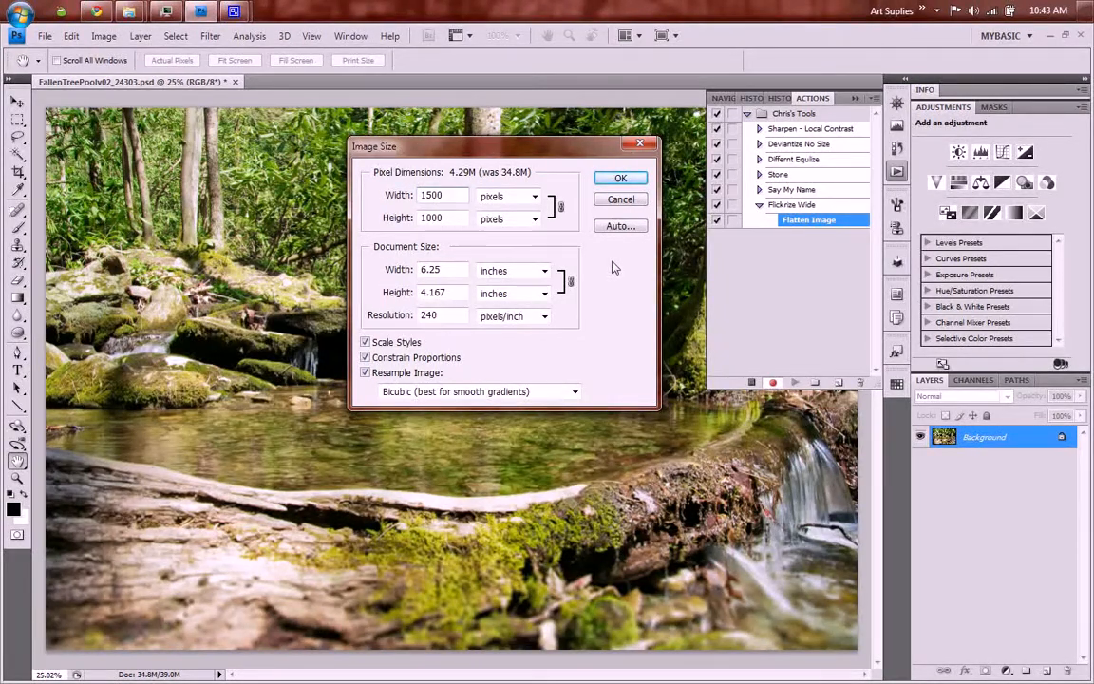
{"action": "left_click_drag", "start_coordinate": [531, 150], "coordinate": [408, 285]}
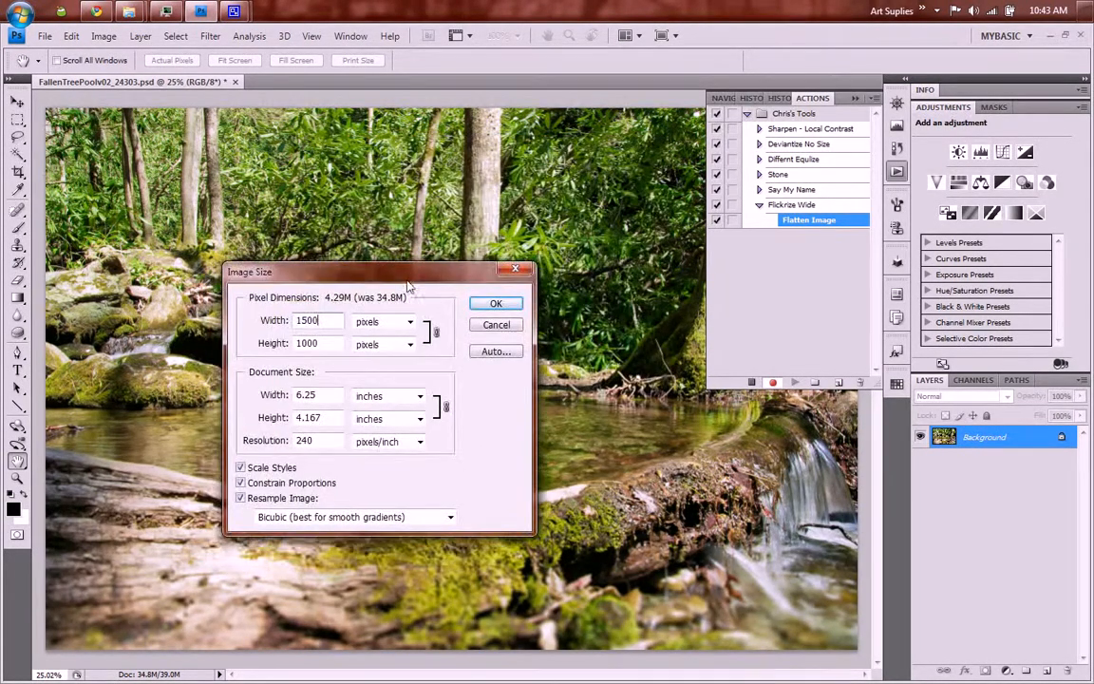
{"action": "left_click", "coordinate": [495, 305]}
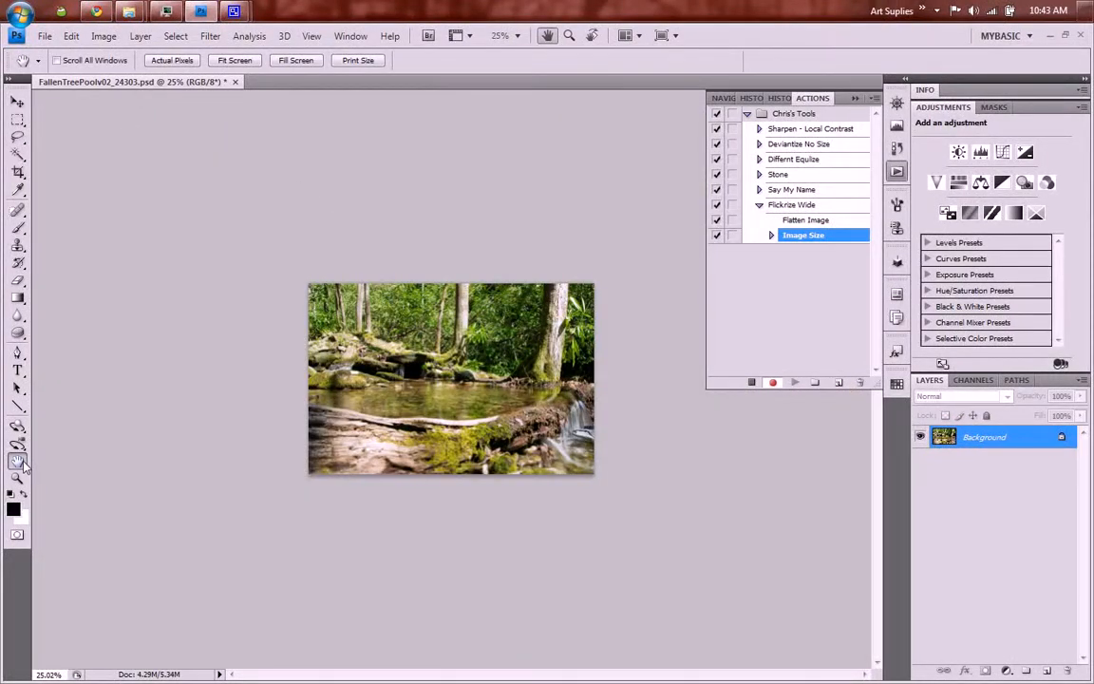
{"action": "double_click", "coordinate": [21, 461]}
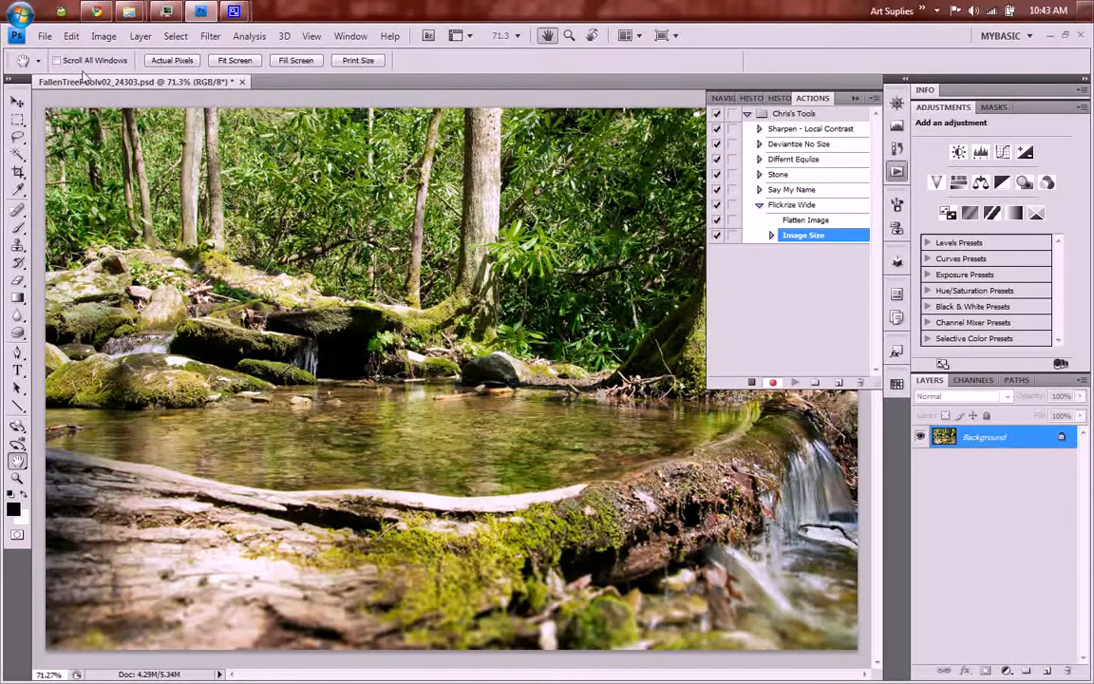
Step: Open the watermark file flickrize.psd from the Tools folder while the action is recording
{"action": "left_click", "coordinate": [46, 36]}
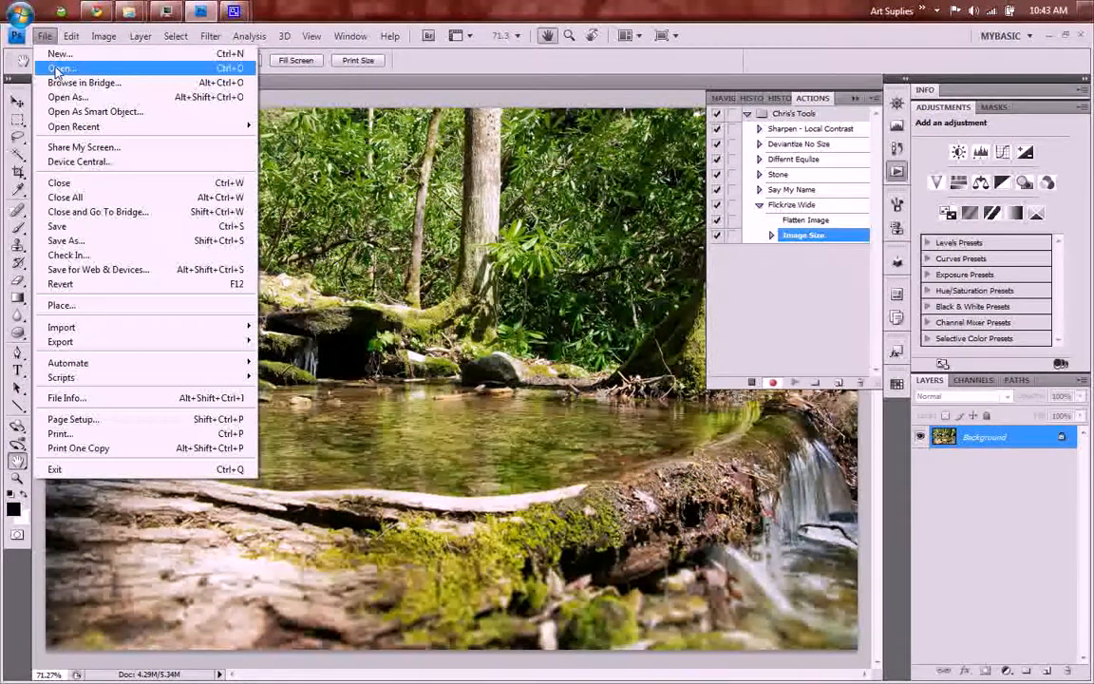
{"action": "left_click", "coordinate": [59, 69]}
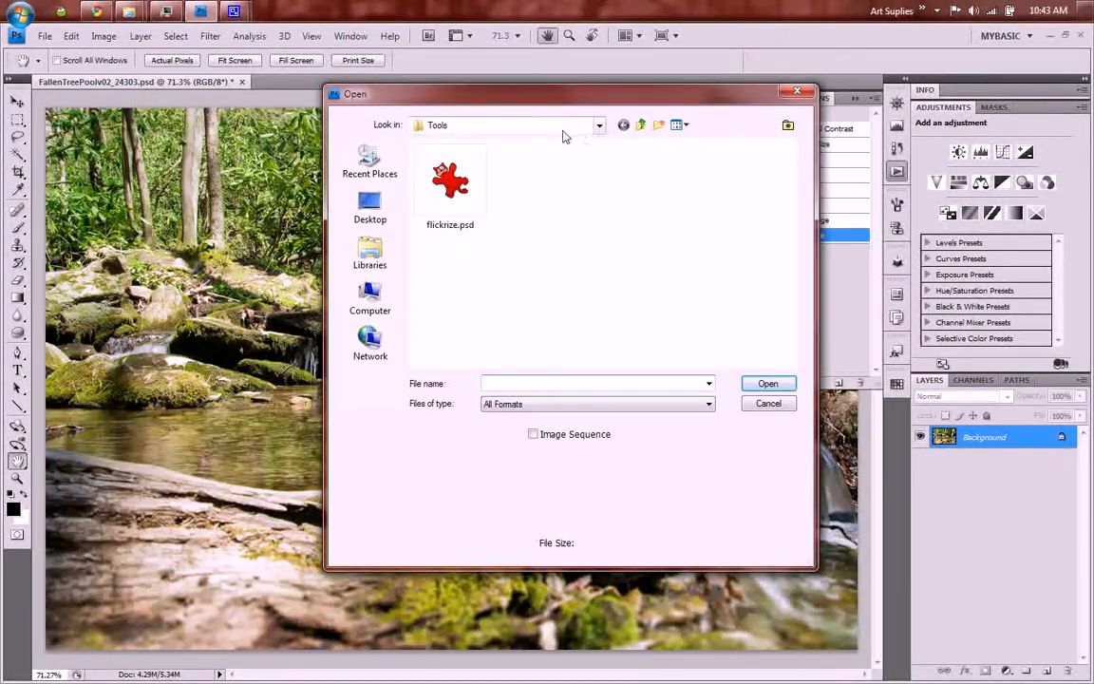
{"action": "left_click", "coordinate": [461, 195]}
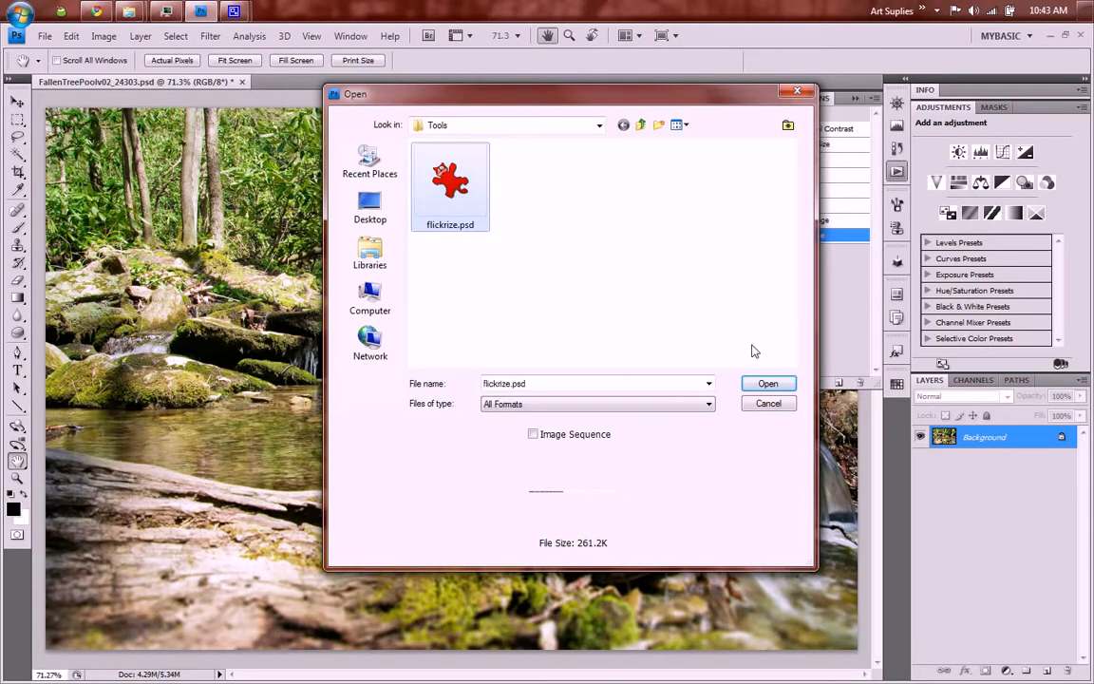
{"action": "left_click", "coordinate": [767, 383]}
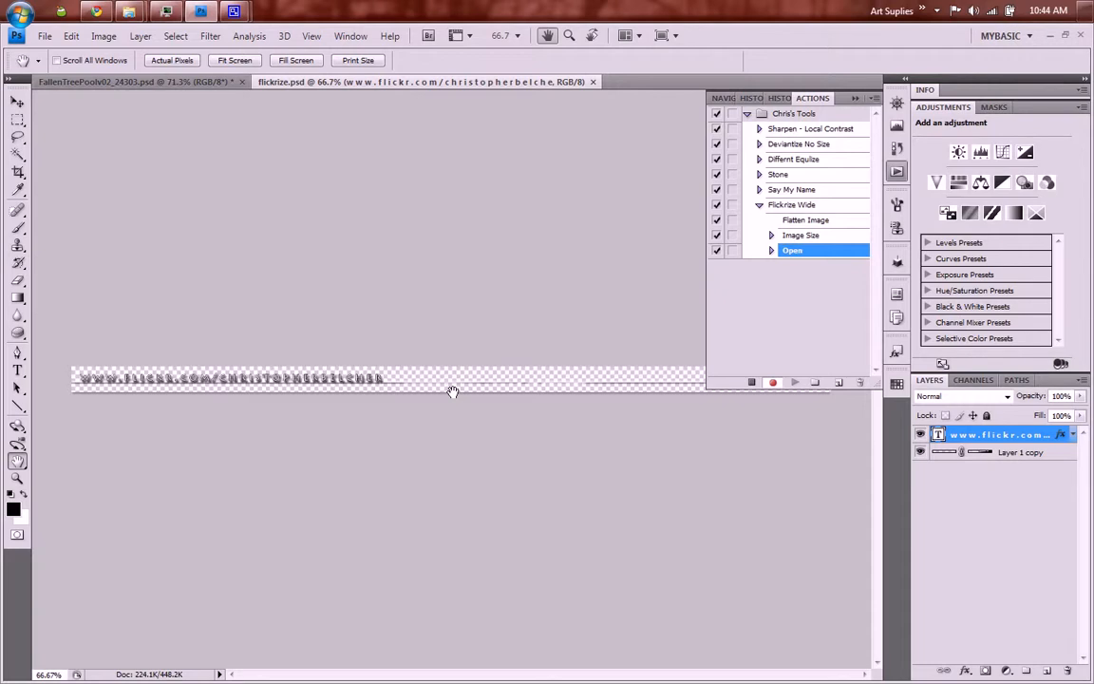
Step: Copy the merged contents of the entire watermark canvas and, with that file closed, paste them into the photo
{"action": "key", "text": "ctrl+a"}
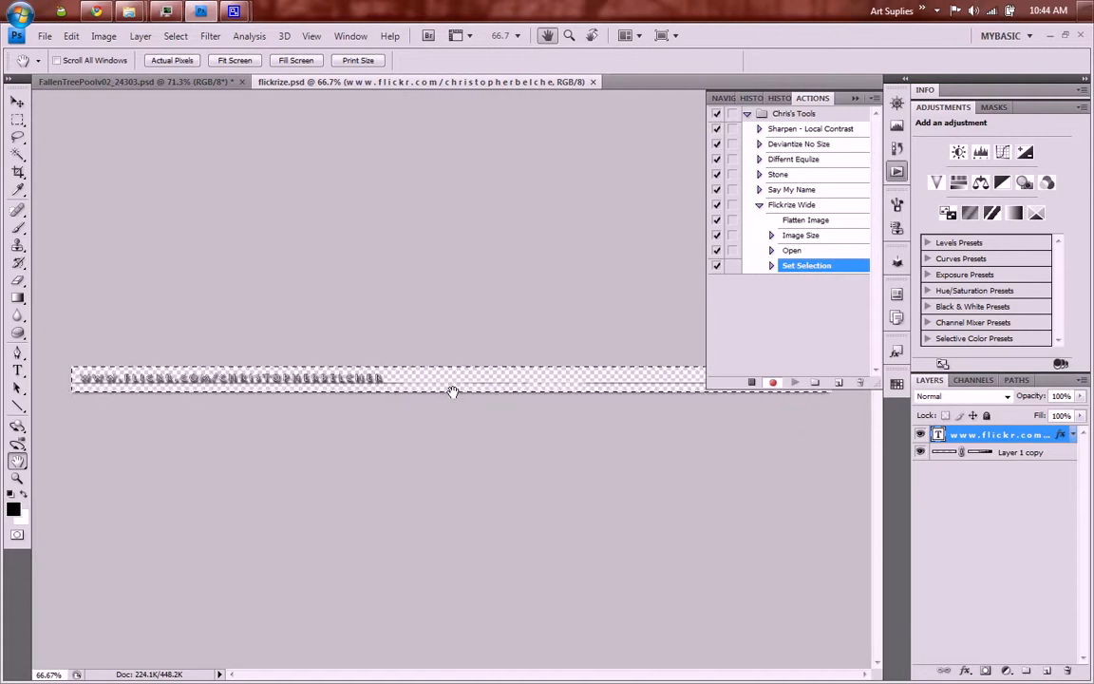
{"action": "key", "text": "ctrl+shift+c"}
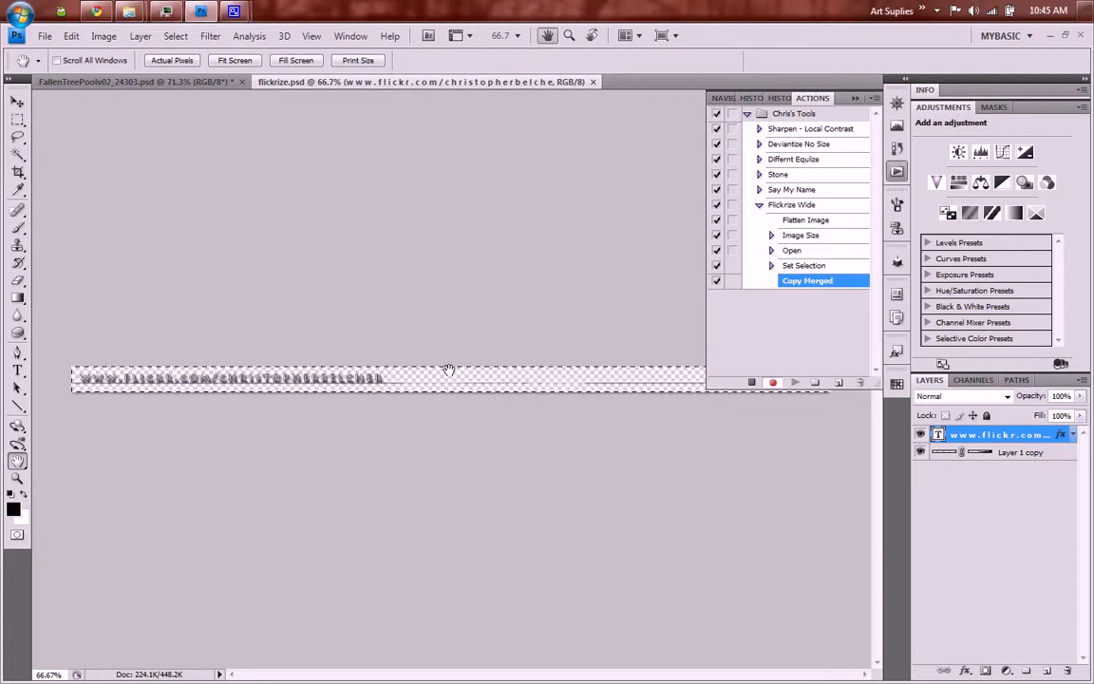
{"action": "left_click", "coordinate": [592, 81]}
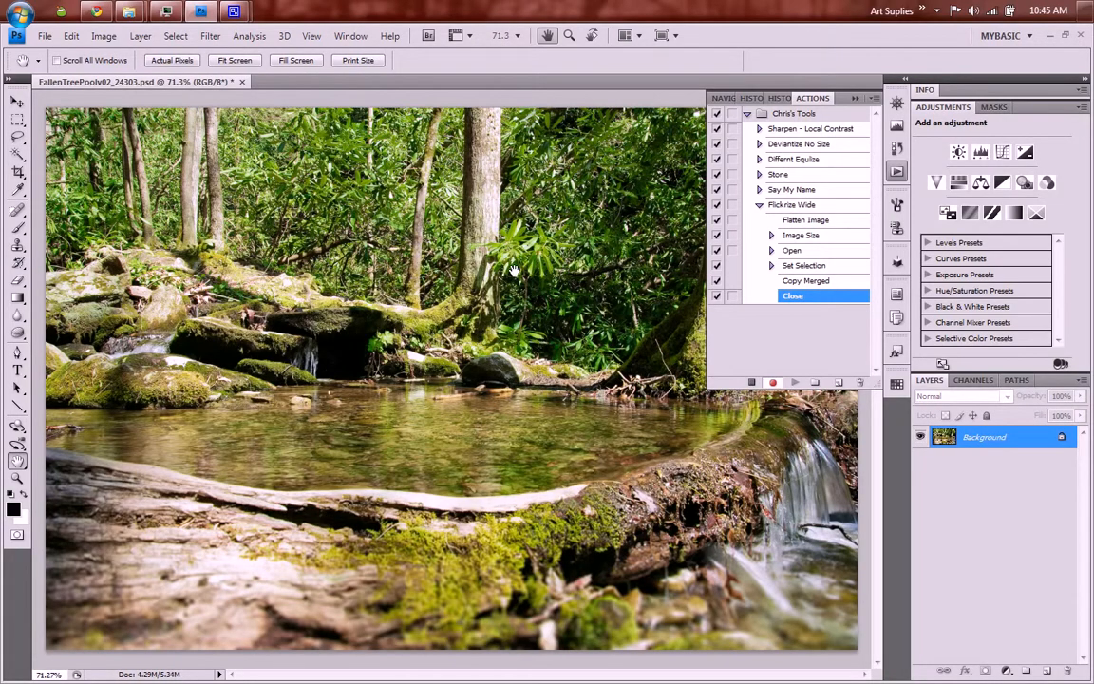
{"action": "key", "text": "ctrl+v"}
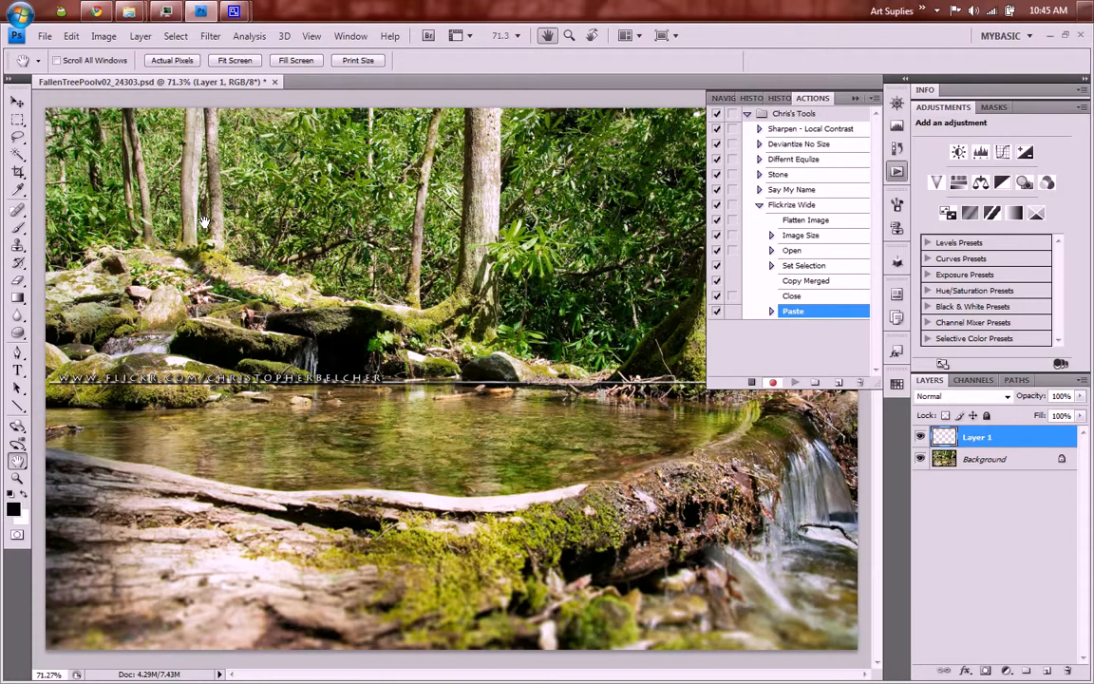
Step: Move the pasted watermark layer down to the photo's bottom edge and nudge it slightly lower
{"action": "left_click", "coordinate": [18, 101]}
{"action": "left_click_drag", "start_coordinate": [328, 354], "coordinate": [345, 643]}
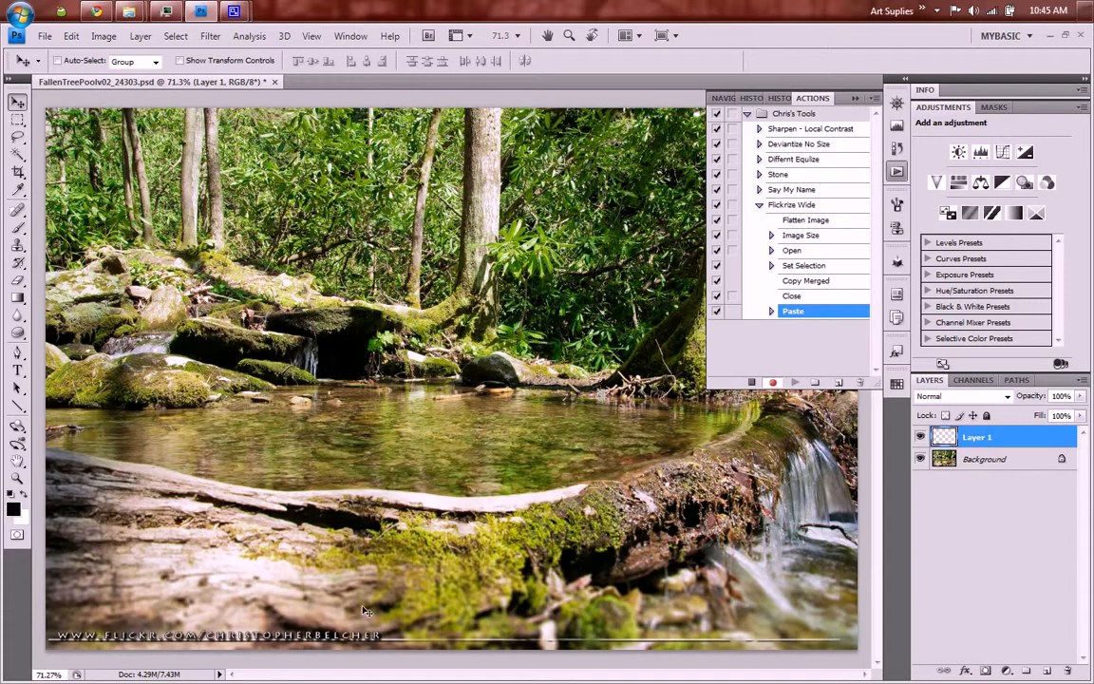
{"action": "key", "text": "Down"}
{"action": "key", "text": "Down"}
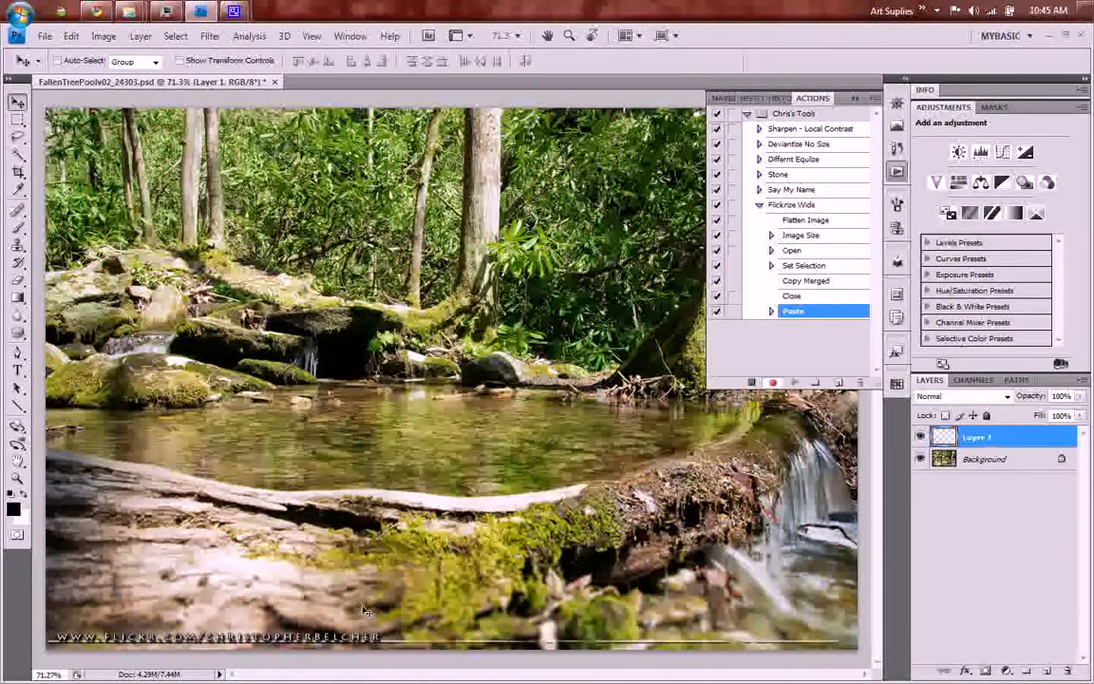
{"action": "double_click", "coordinate": [972, 438]}
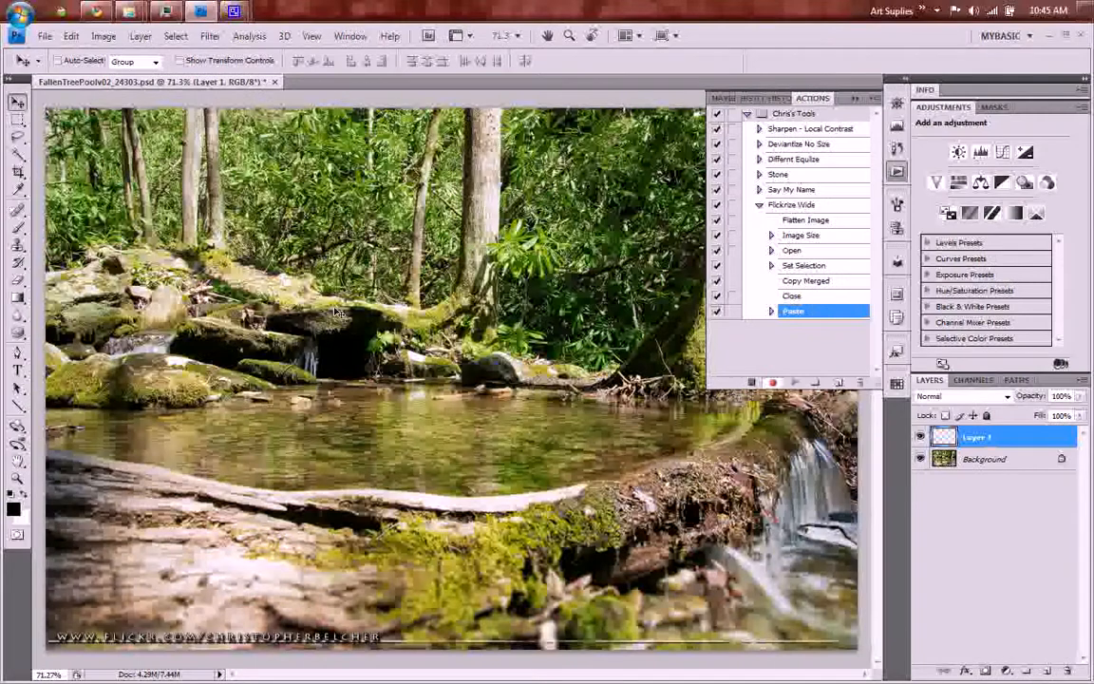
Step: Review the recorded Image Size settings and stop recording the Flickrize Wide action
{"action": "left_click", "coordinate": [771, 234]}
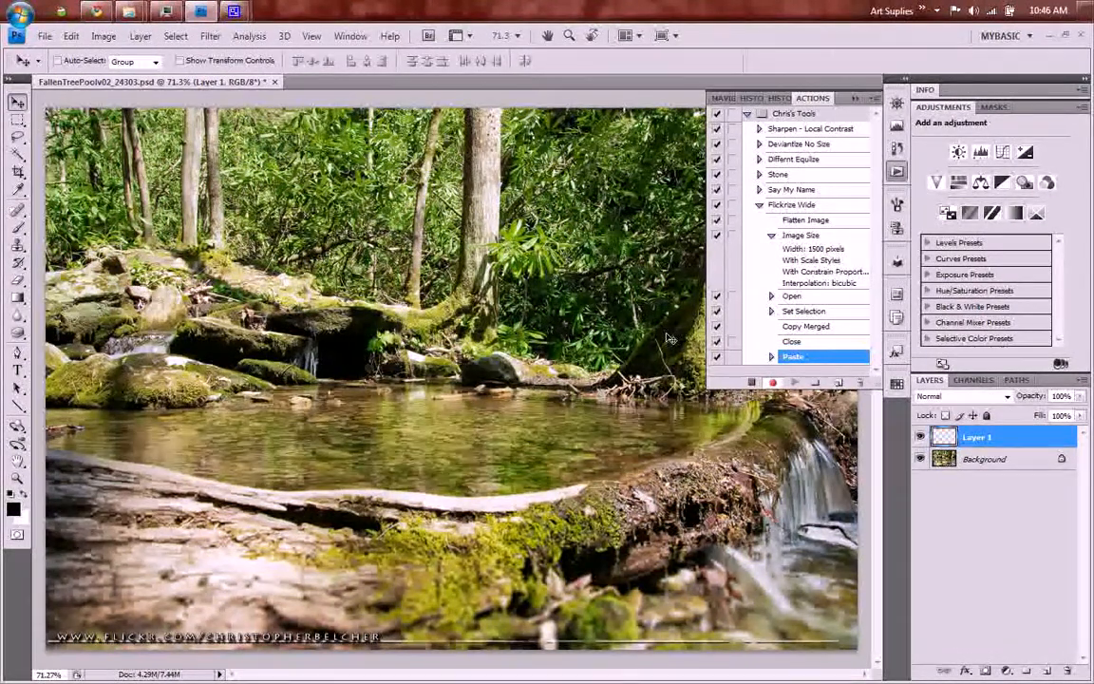
{"action": "left_click", "coordinate": [751, 382]}
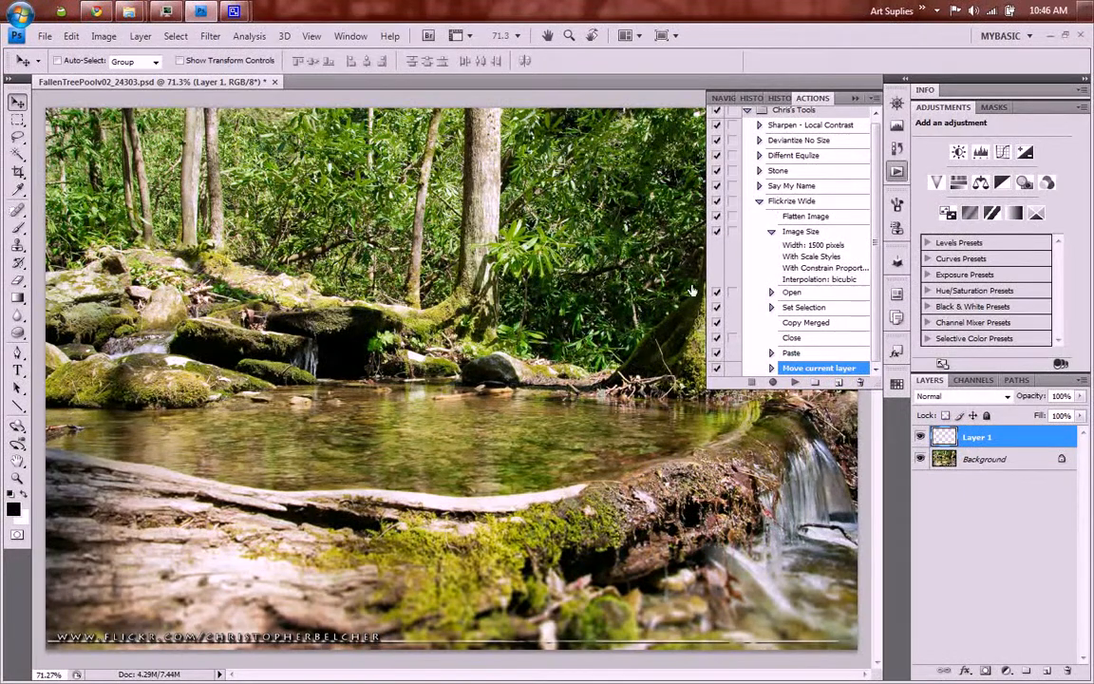
{"action": "left_click", "coordinate": [771, 230]}
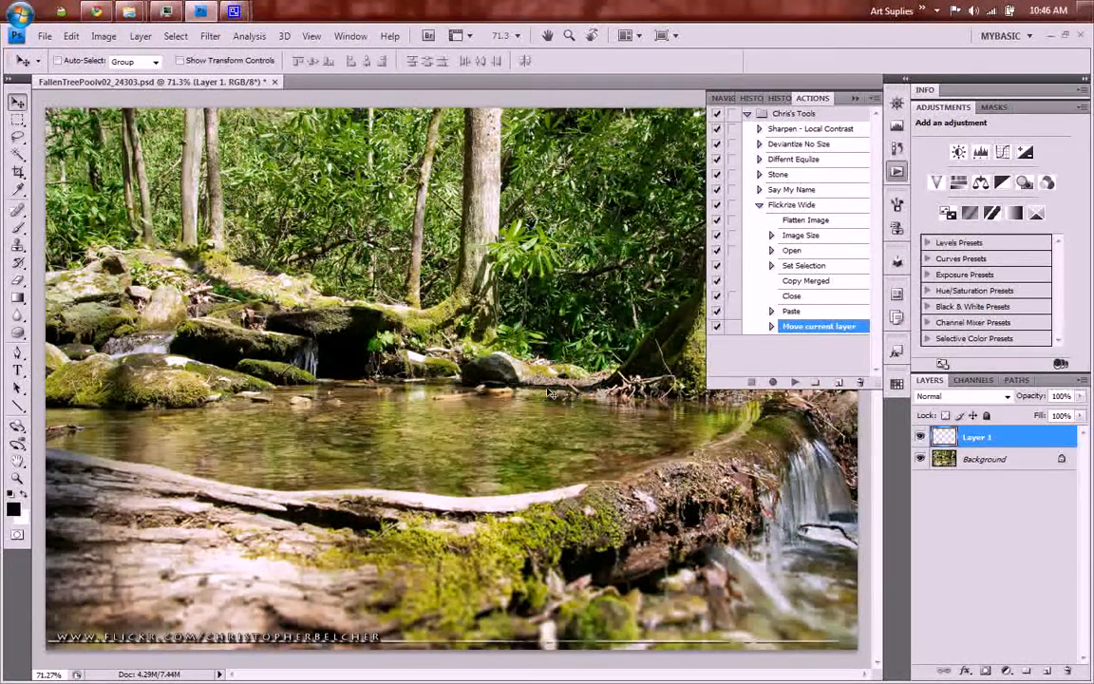
Step: Revert the photo to its Open history state and fit the whole image in the window
{"action": "left_click", "coordinate": [778, 98]}
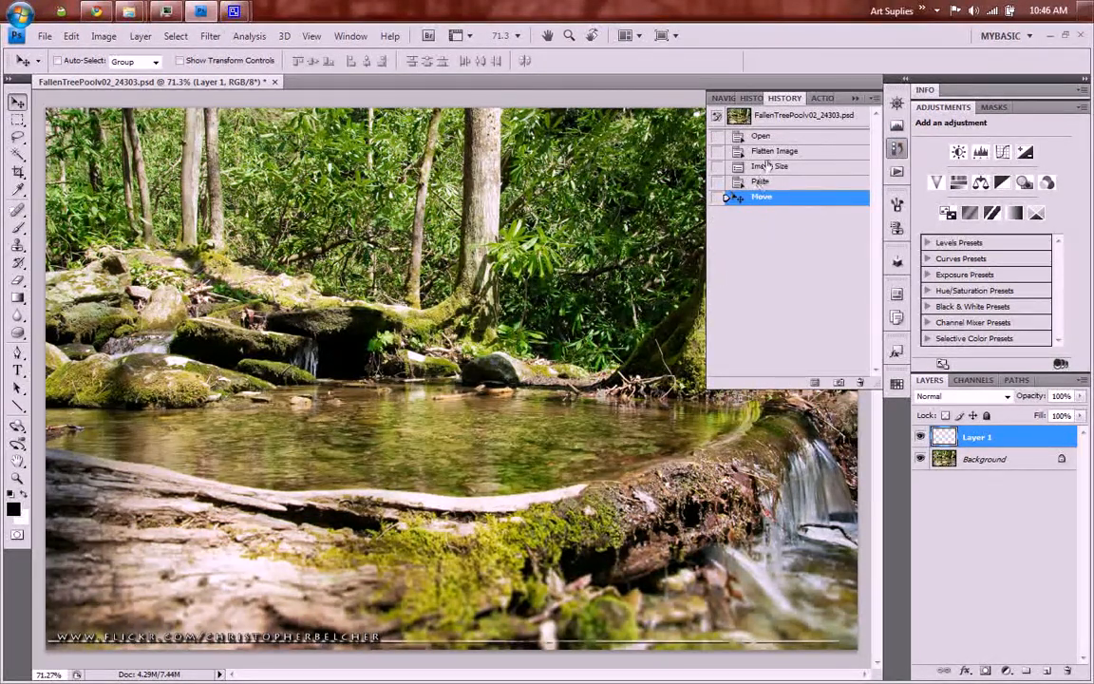
{"action": "left_click", "coordinate": [765, 137]}
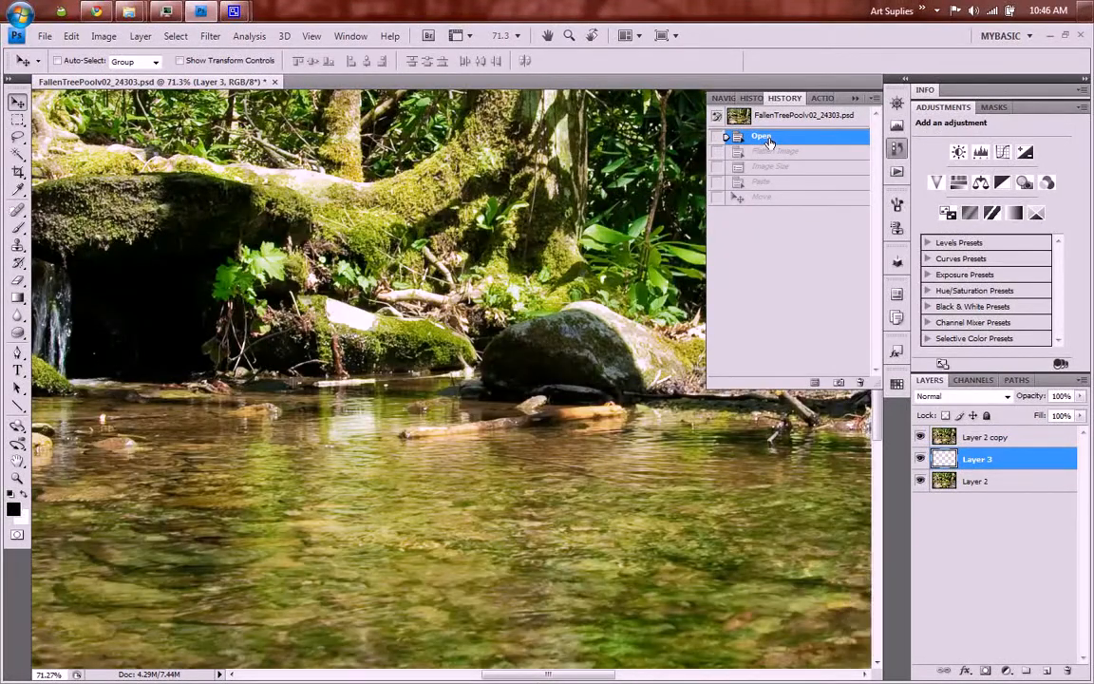
{"action": "double_click", "coordinate": [18, 479]}
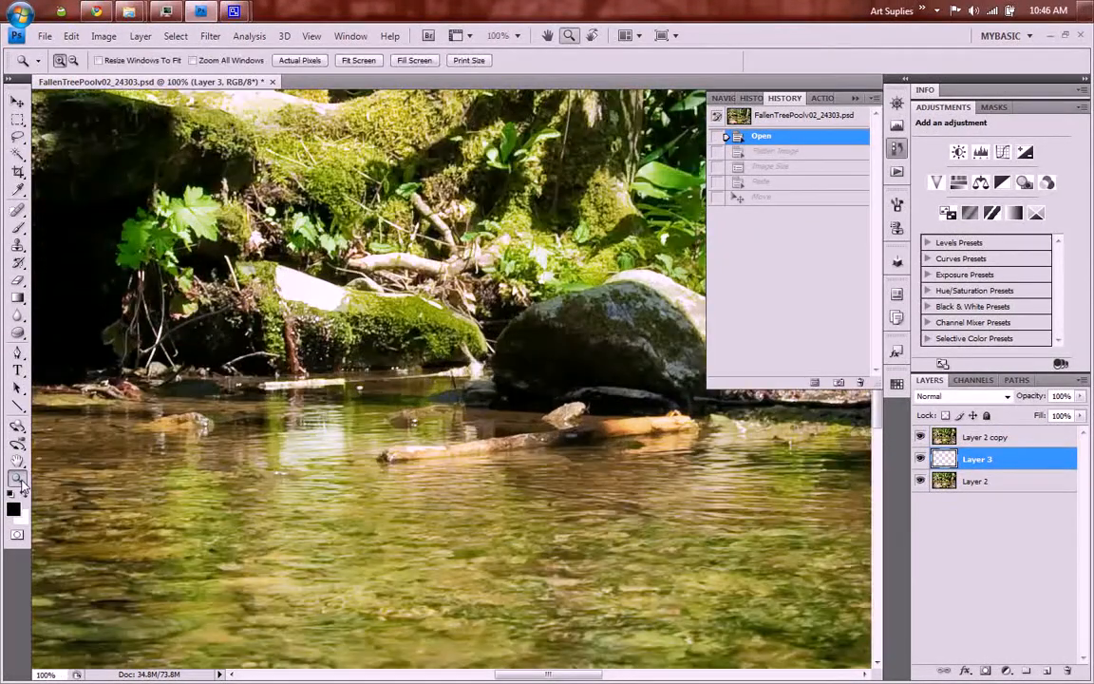
{"action": "double_click", "coordinate": [17, 463]}
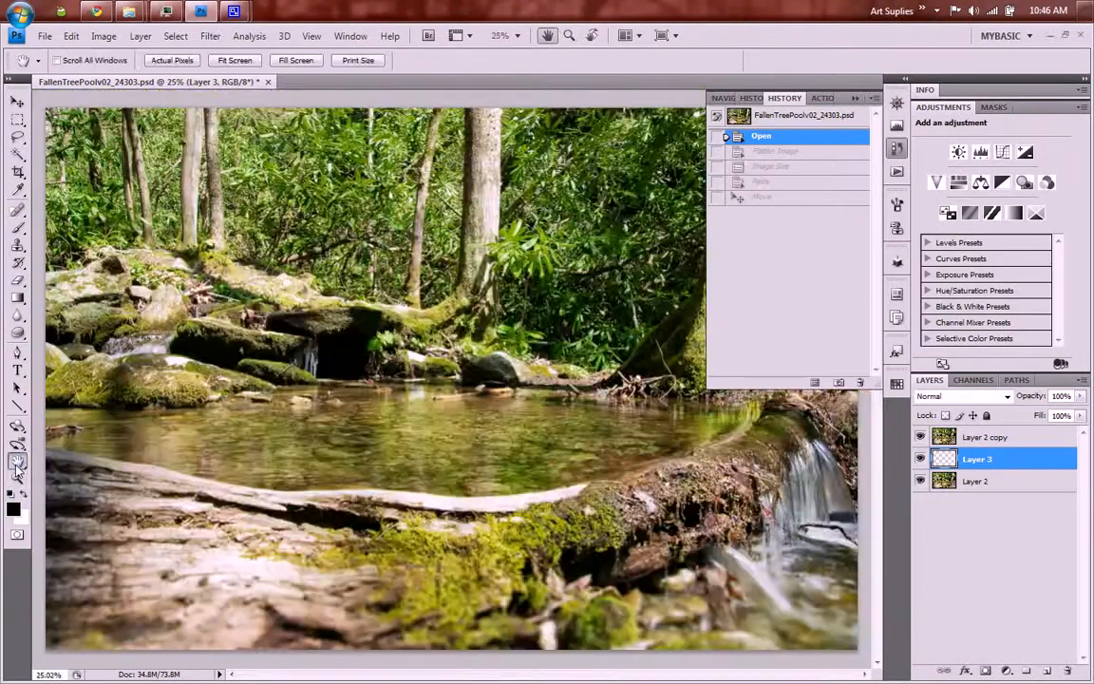
Step: Play the Flickrize Wide action on the reverted photo, check its recorded steps, and fit the result in the window
{"action": "left_click", "coordinate": [823, 97]}
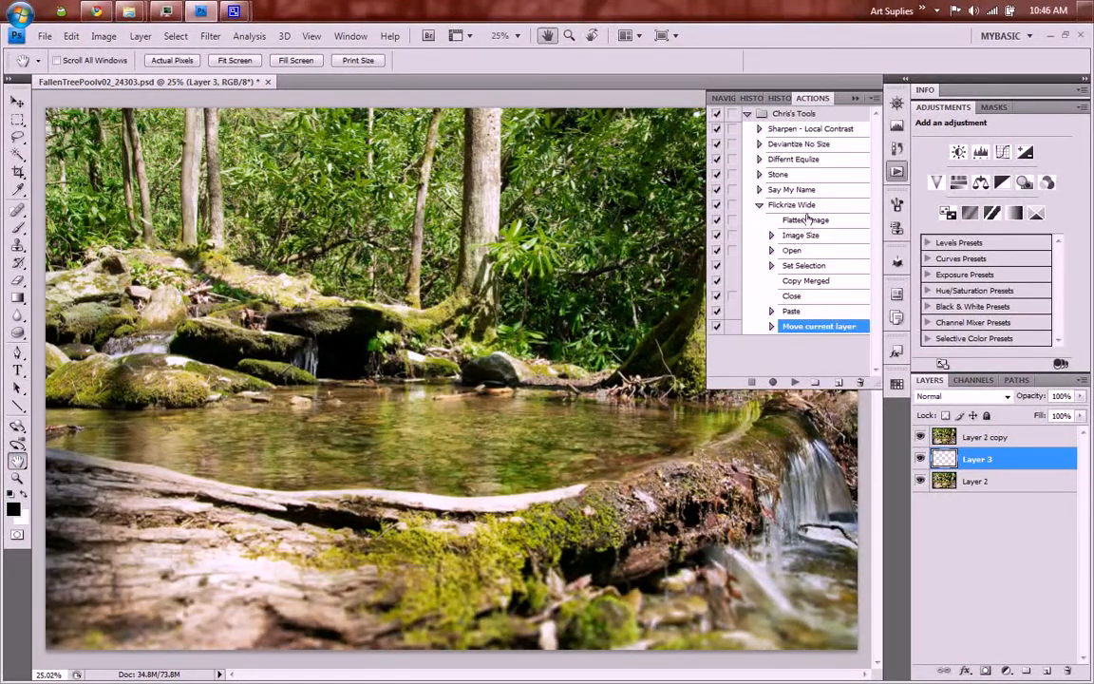
{"action": "left_click", "coordinate": [802, 204]}
{"action": "left_click", "coordinate": [759, 204]}
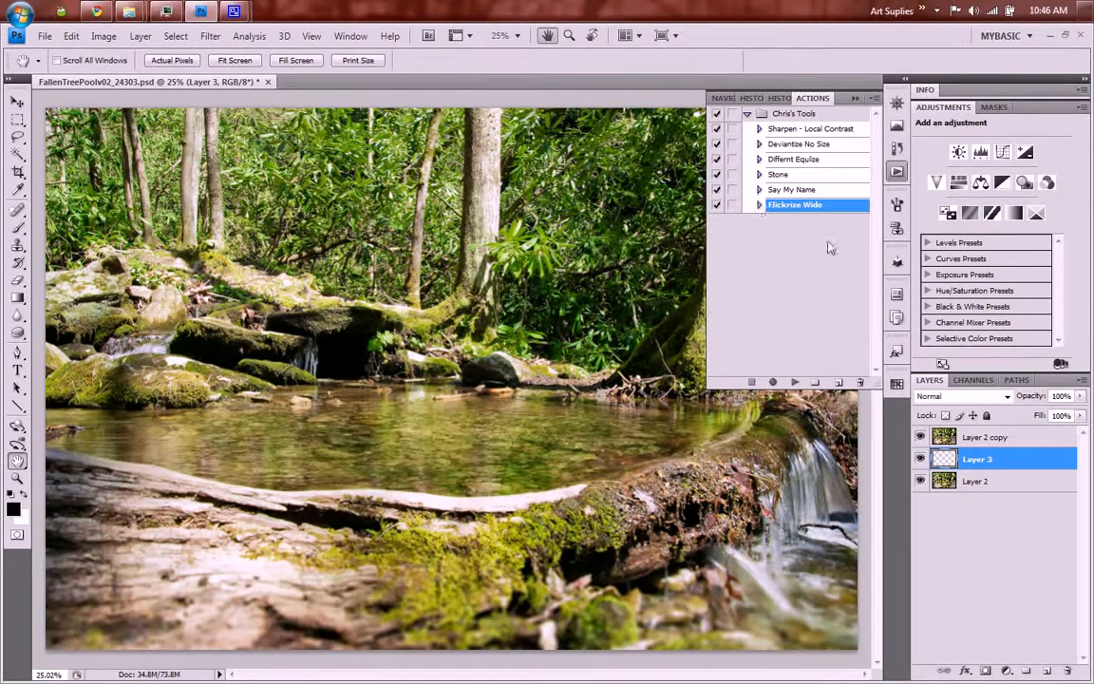
{"action": "left_click", "coordinate": [794, 382]}
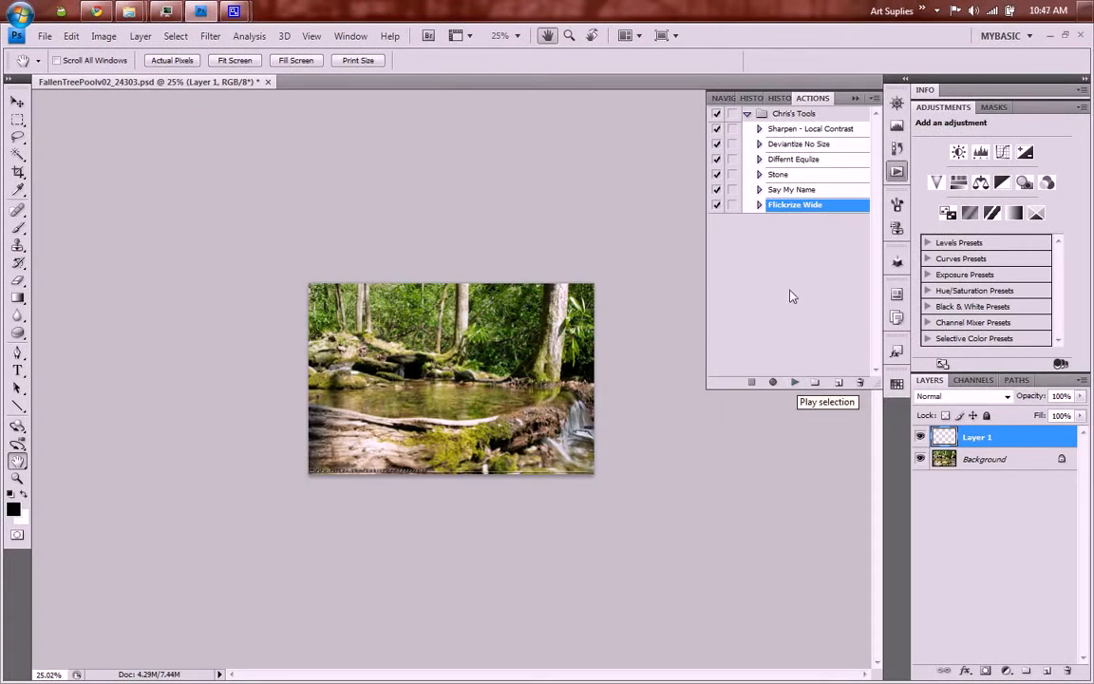
{"action": "left_click", "coordinate": [760, 206]}
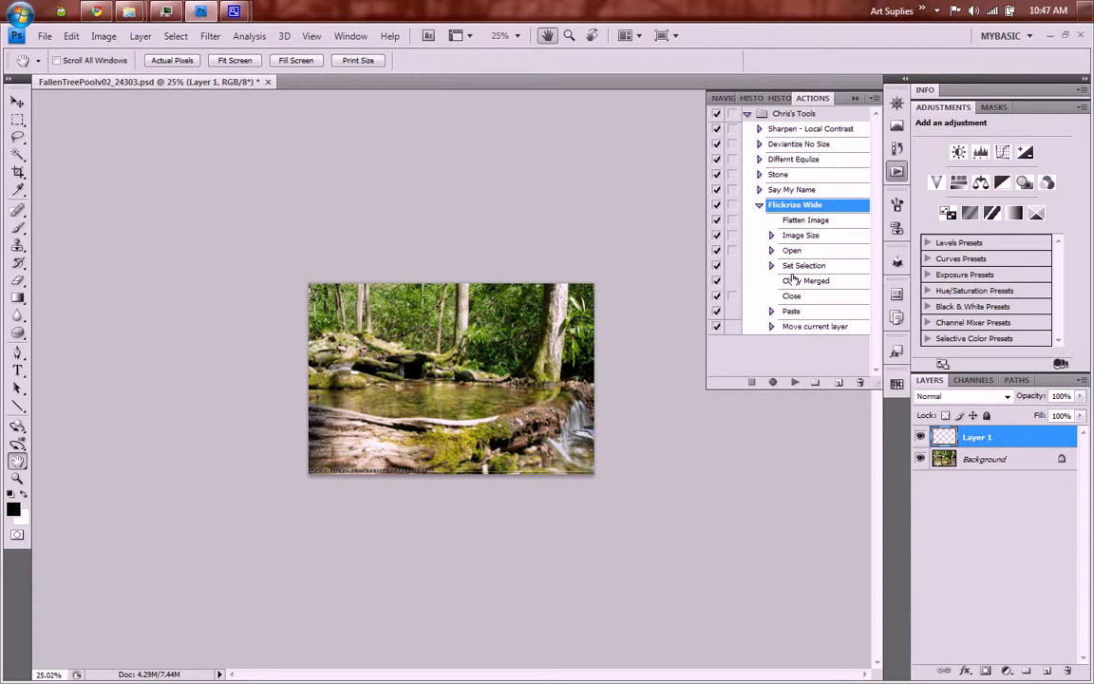
{"action": "left_click", "coordinate": [758, 206]}
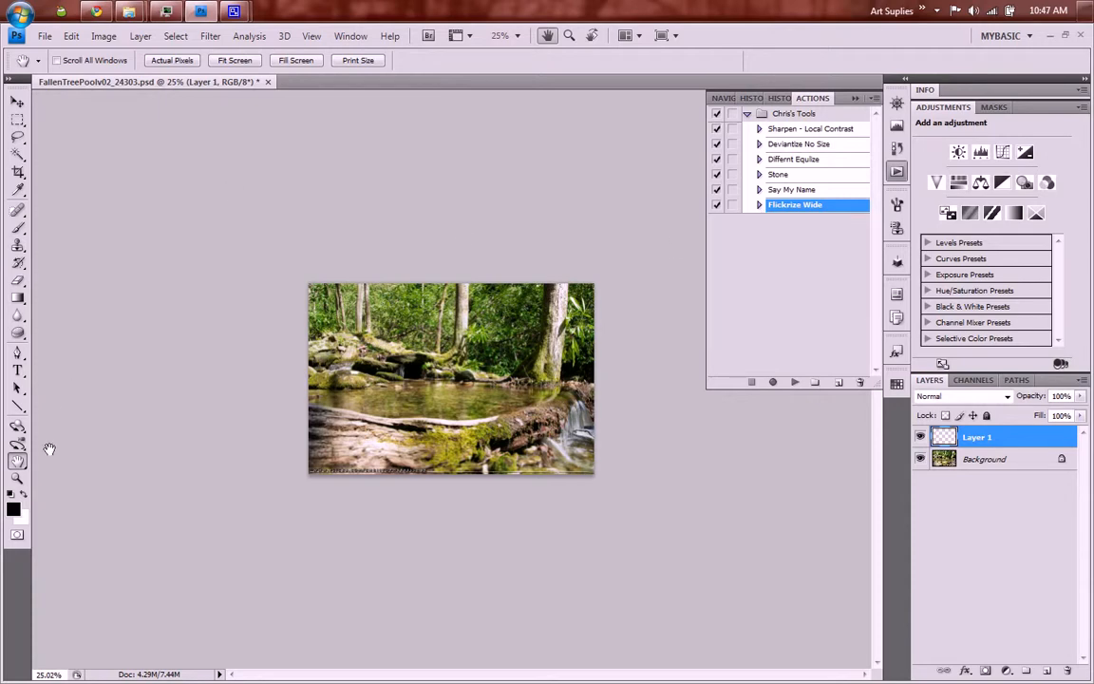
{"action": "double_click", "coordinate": [17, 463]}
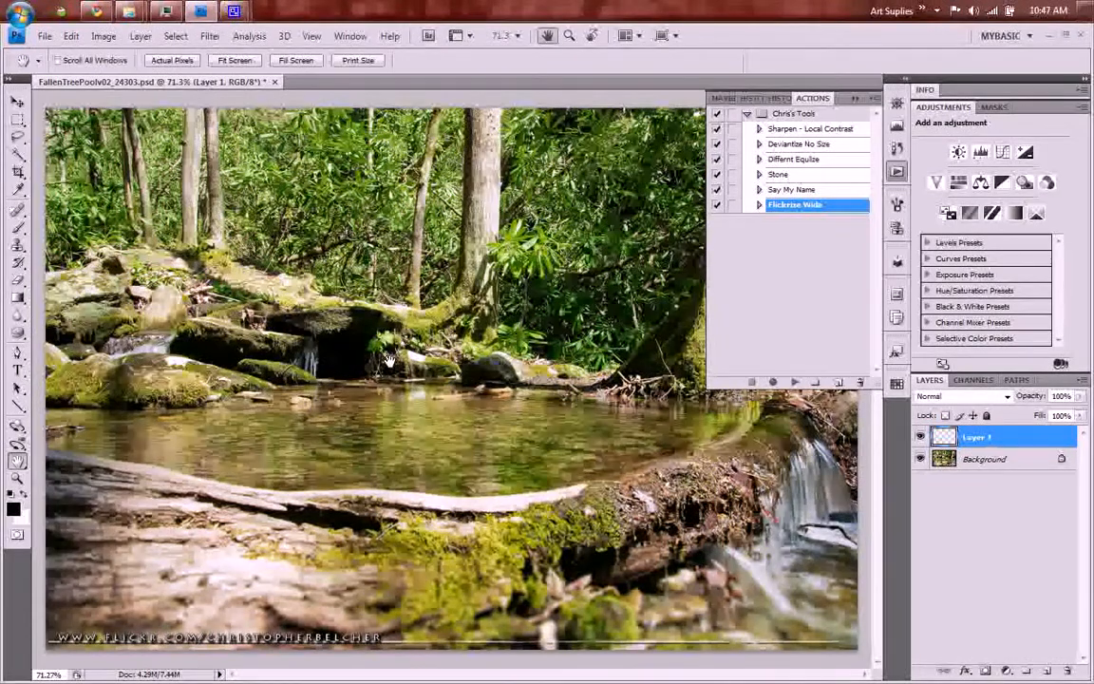
Step: Try the Save for Web & Devices export with Metadata set to All, and cancel without saving
{"action": "left_click", "coordinate": [44, 35]}
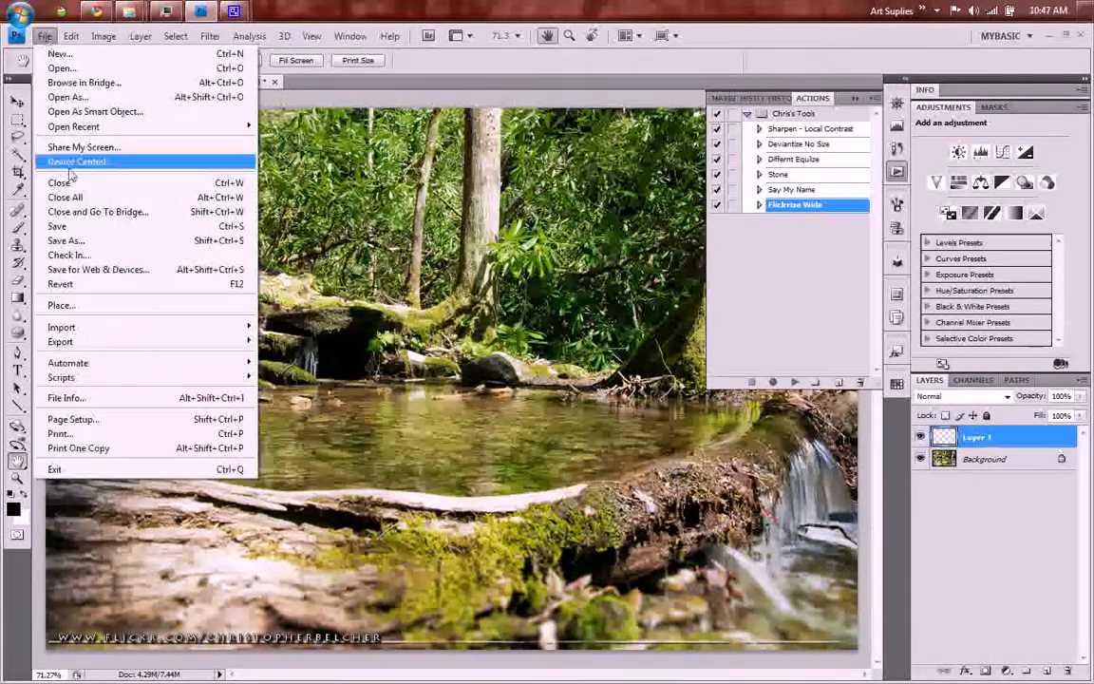
{"action": "left_click", "coordinate": [98, 271]}
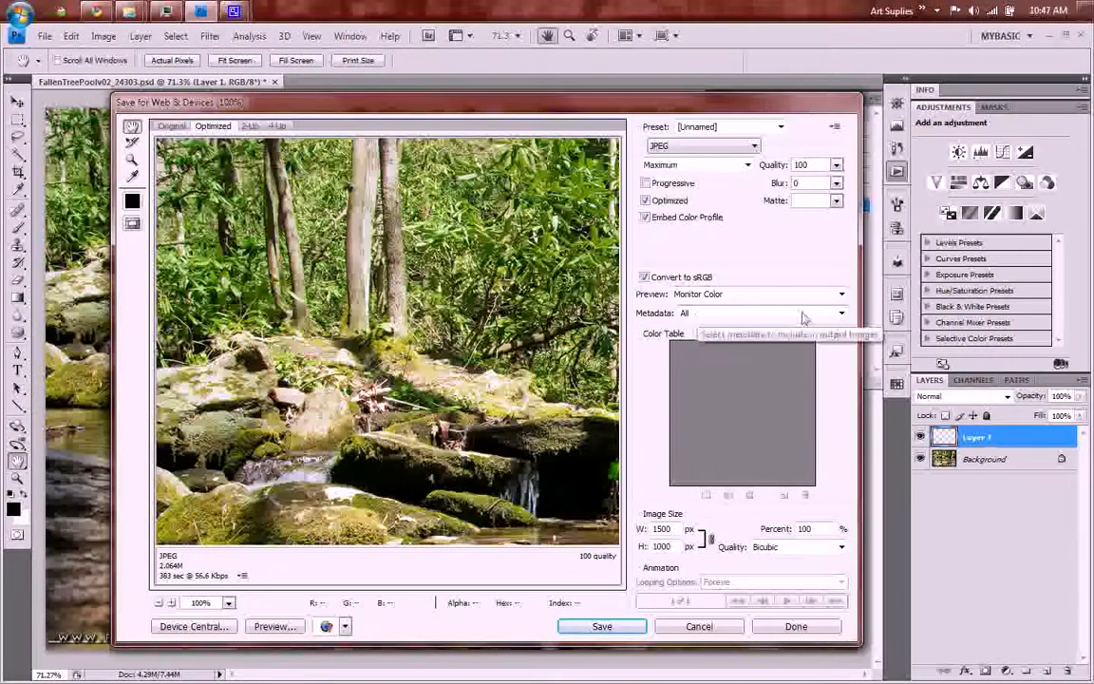
{"action": "left_click", "coordinate": [835, 313]}
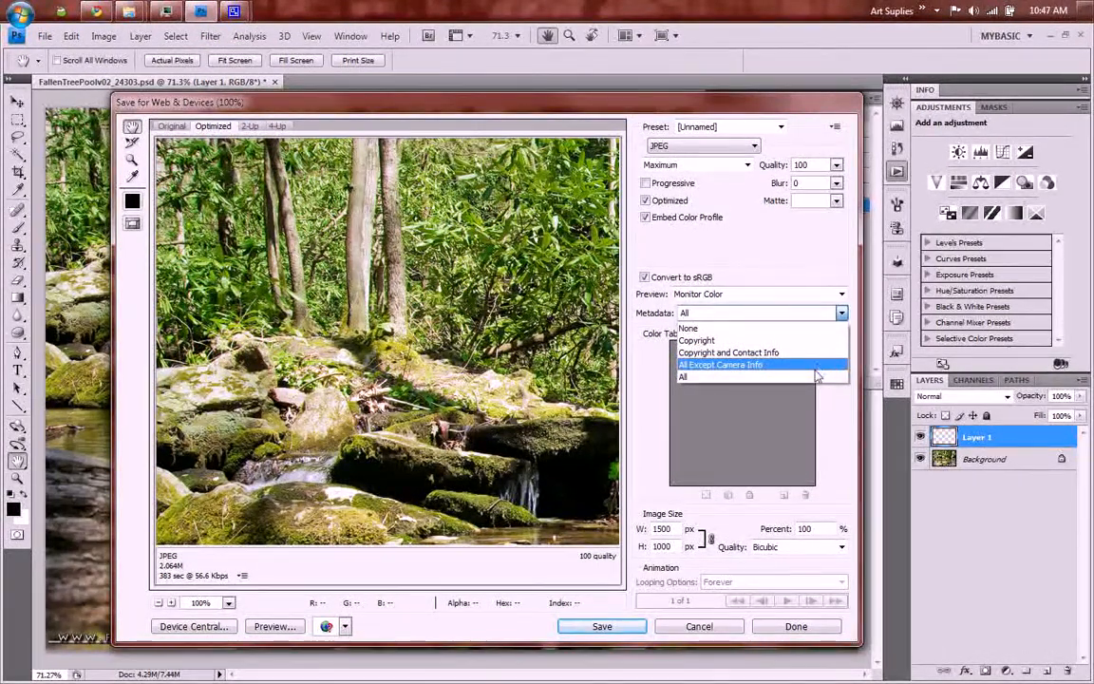
{"action": "left_click", "coordinate": [816, 377]}
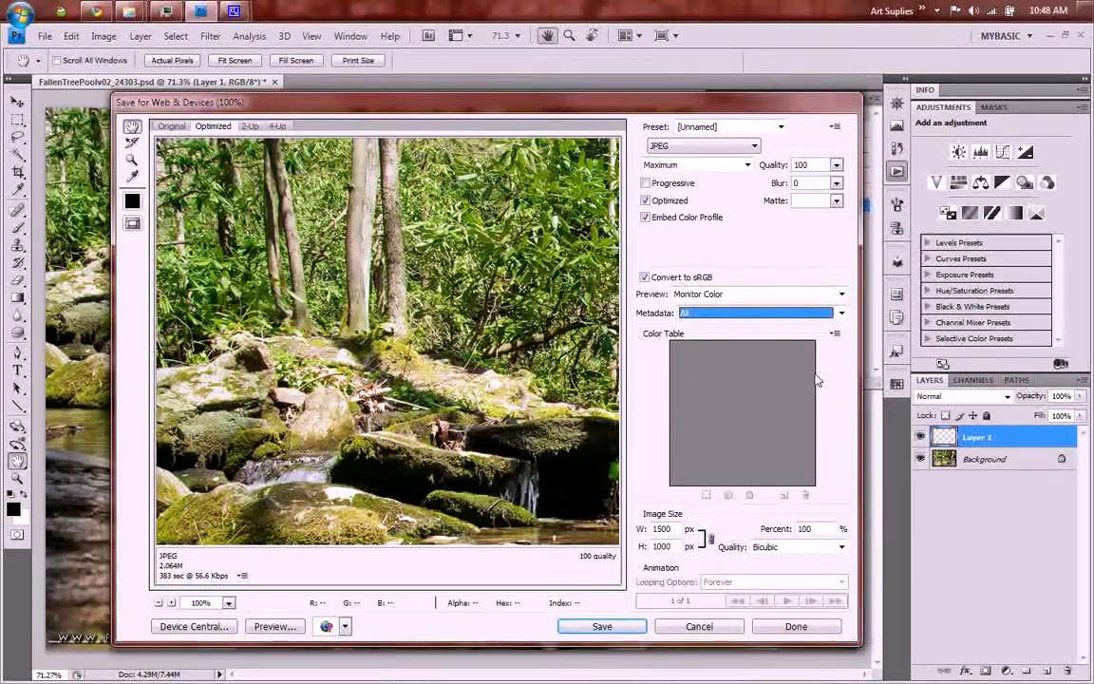
{"action": "left_click", "coordinate": [794, 315]}
{"action": "left_click", "coordinate": [795, 316]}
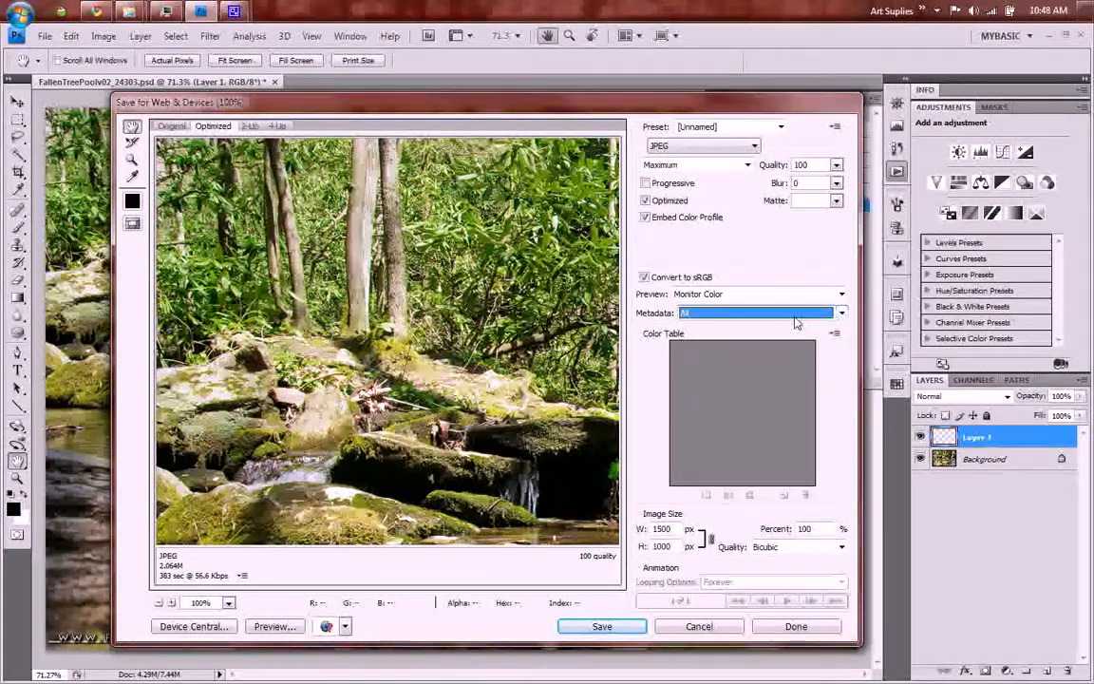
{"action": "left_click", "coordinate": [795, 315]}
{"action": "left_click", "coordinate": [795, 323]}
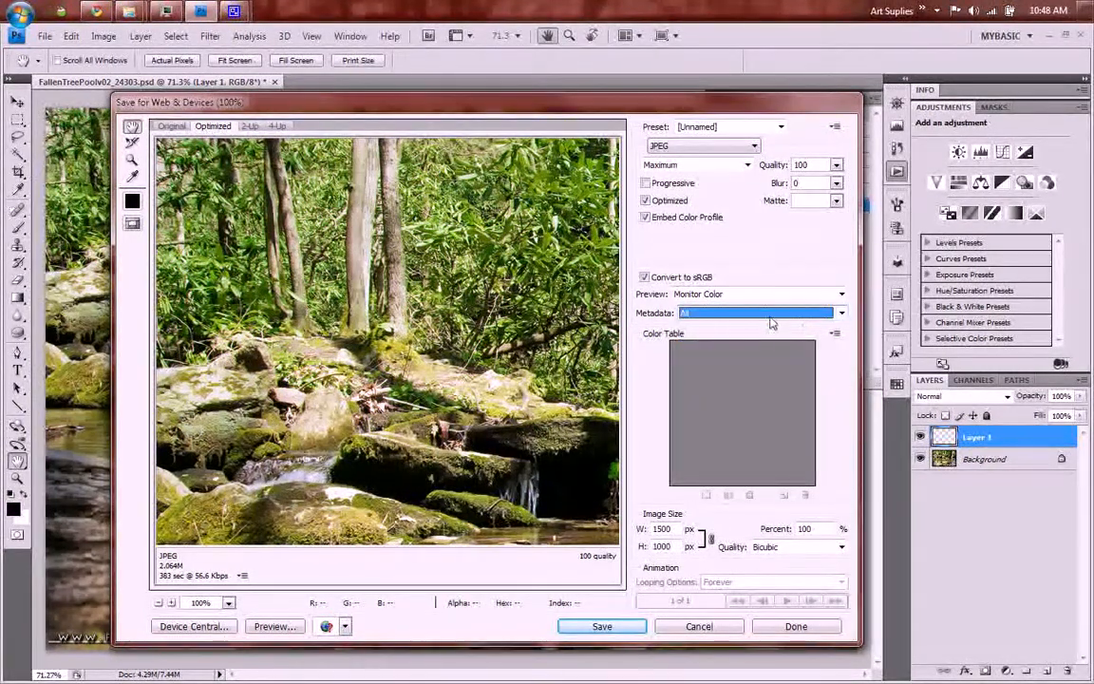
{"action": "left_click", "coordinate": [700, 625]}
Step: In Save for Web & Devices, try Metadata as None, set it back to All, and close the export
{"action": "left_click", "coordinate": [45, 36]}
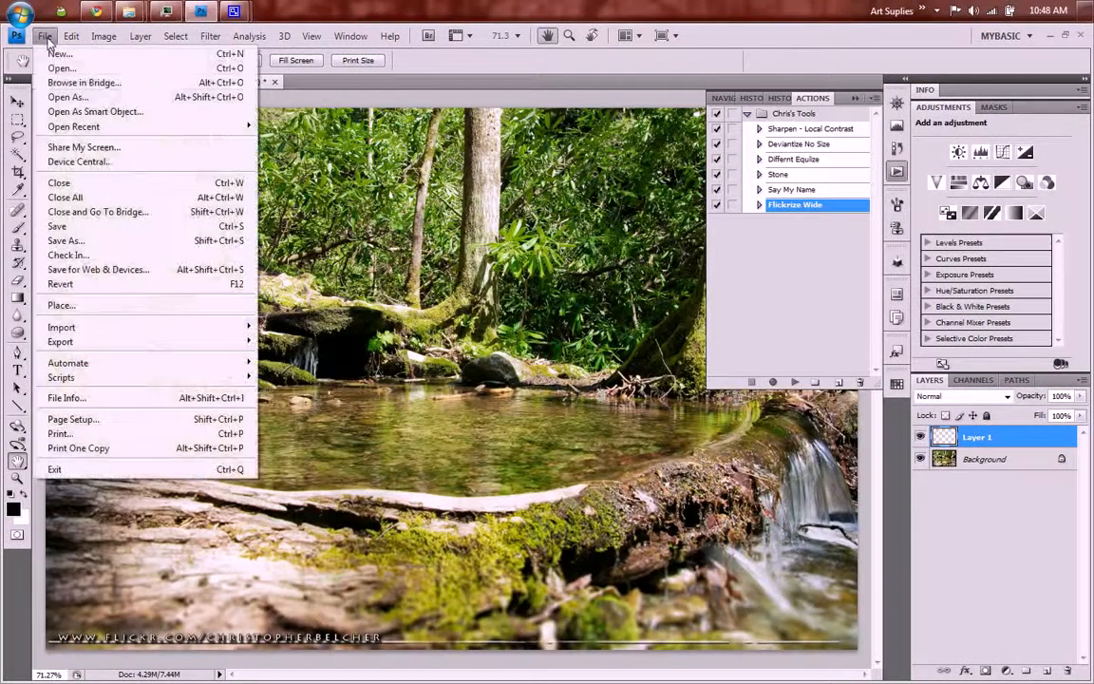
{"action": "left_click", "coordinate": [112, 270]}
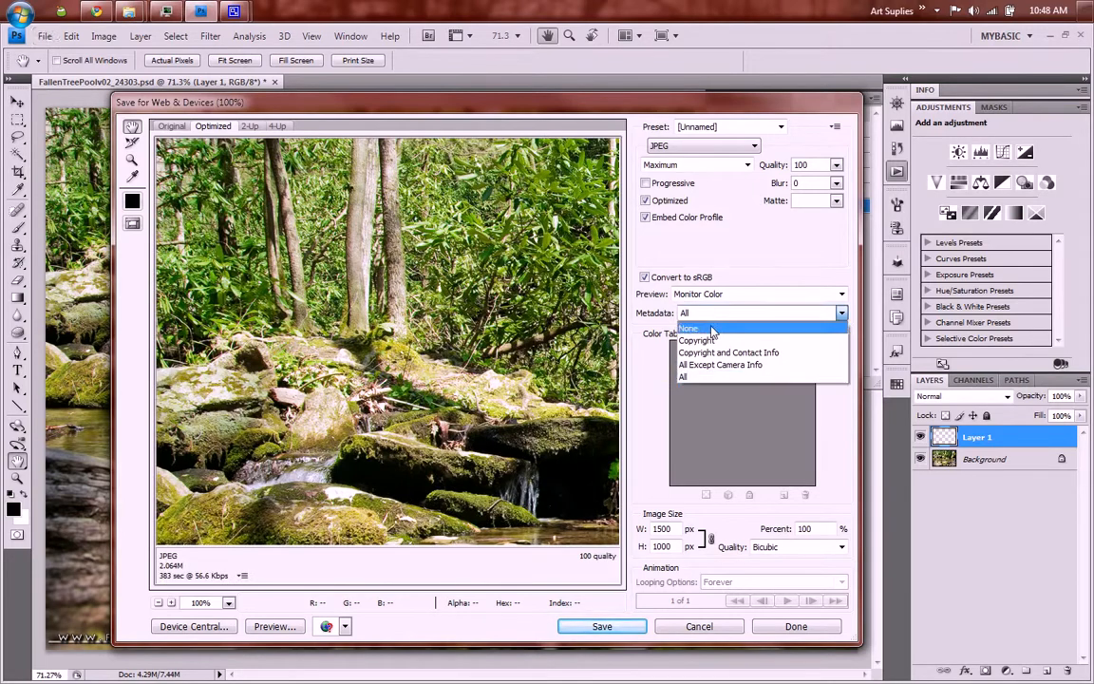
{"action": "left_click", "coordinate": [688, 328]}
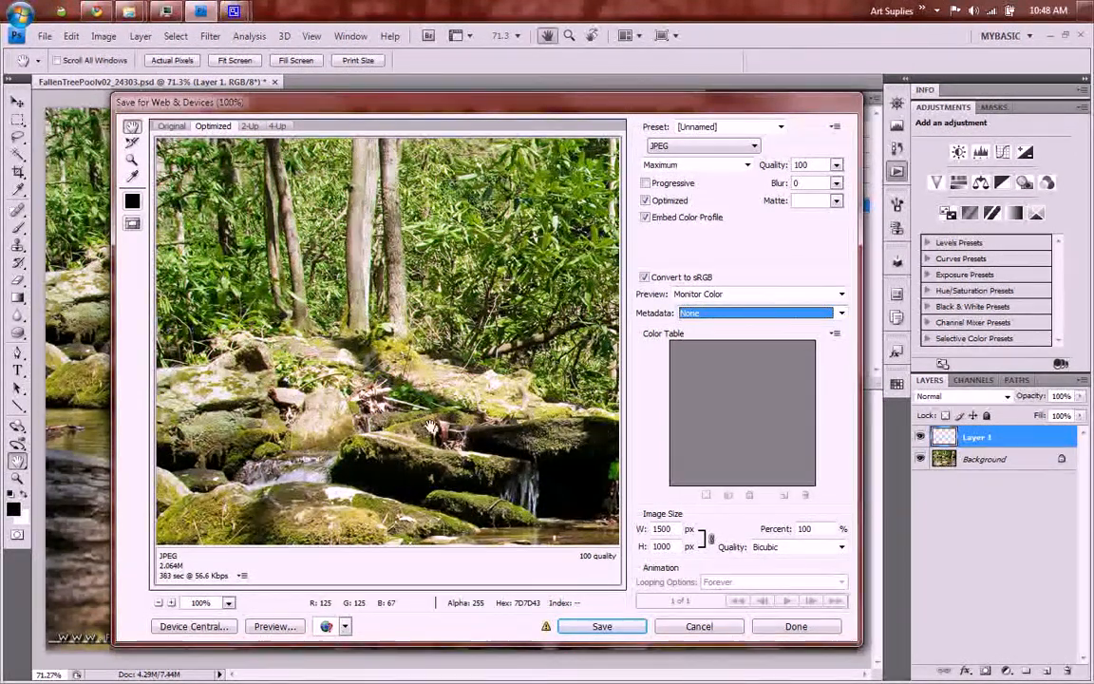
{"action": "left_click", "coordinate": [734, 314]}
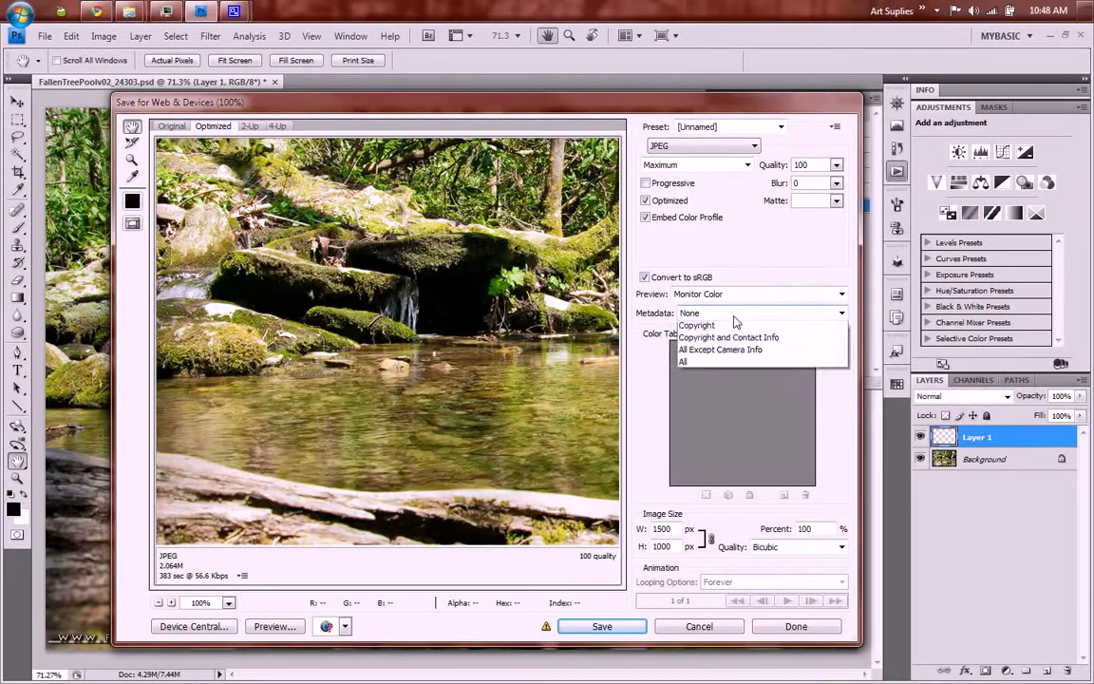
{"action": "left_click", "coordinate": [693, 362]}
{"action": "left_click_drag", "start_coordinate": [449, 420], "coordinate": [549, 249]}
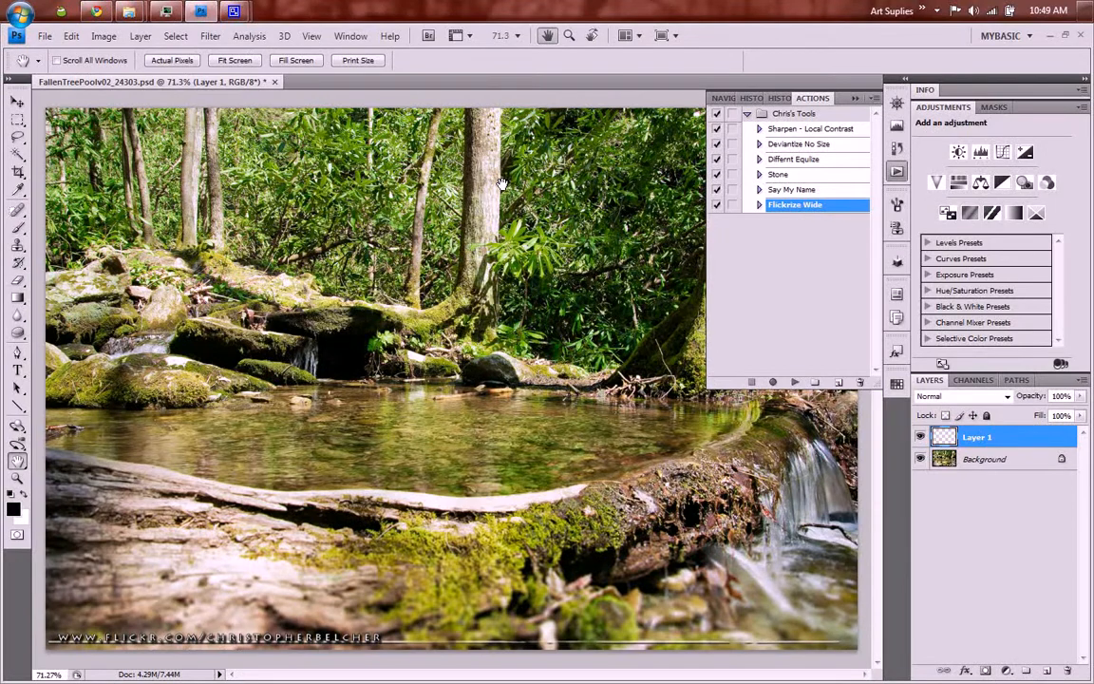
Step: Expand the Flickrize Wide action to examine its recorded commands
{"action": "left_click", "coordinate": [758, 205]}
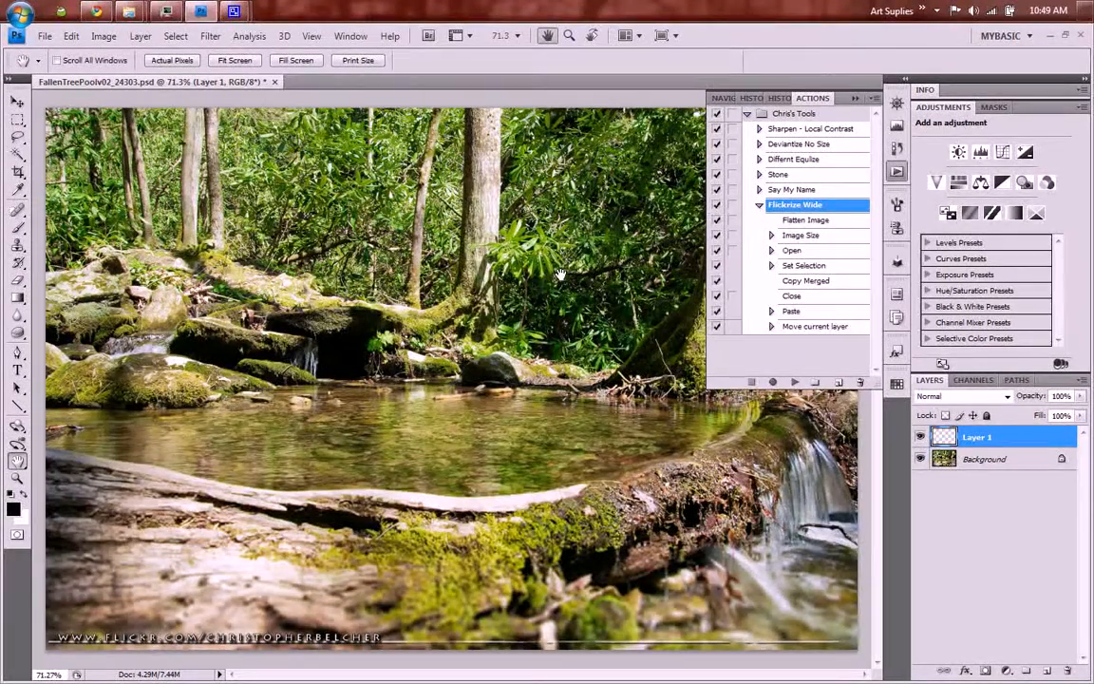